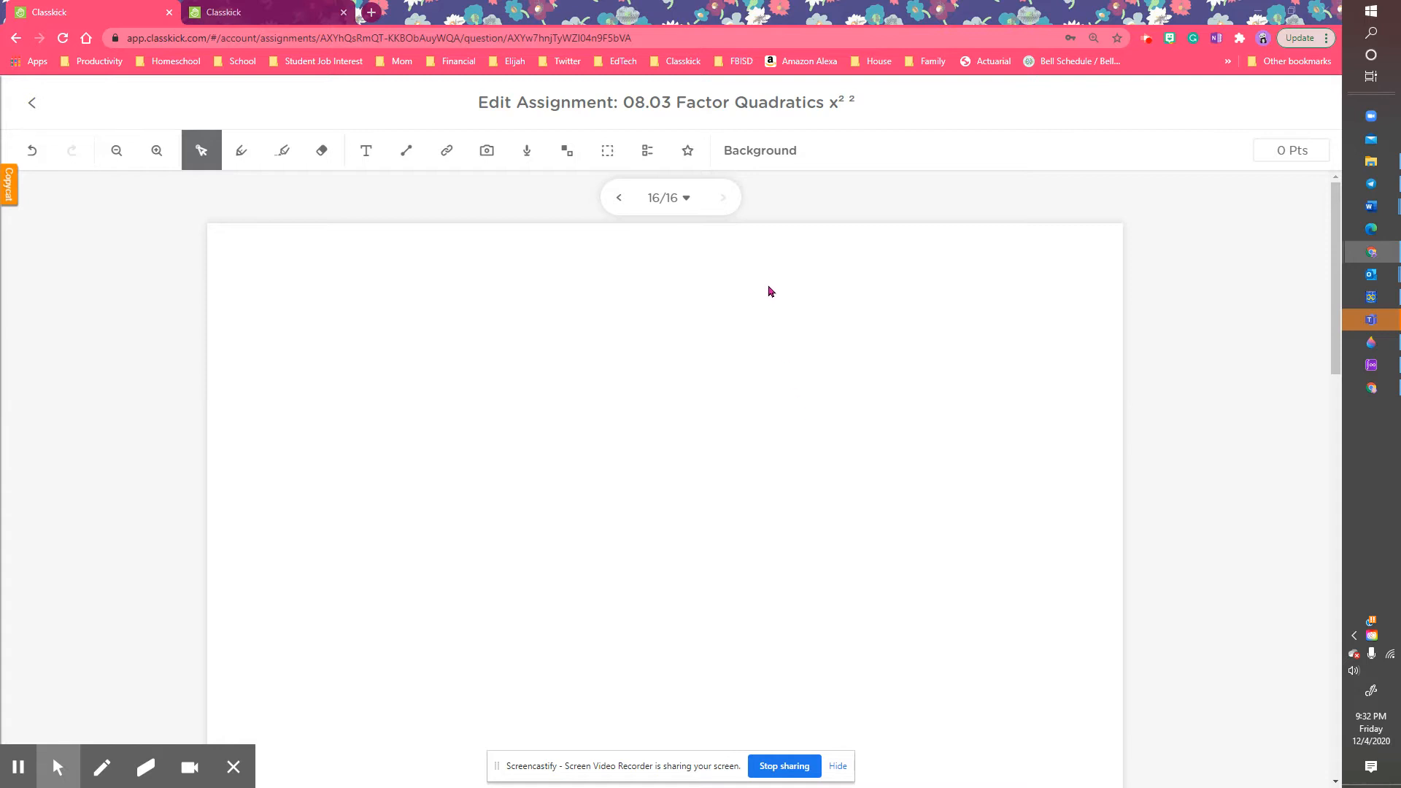
# Step: Add a 1-point A–E multiple-choice item with D correct and move it to slide 16's top-left
pyautogui.click(646, 158)
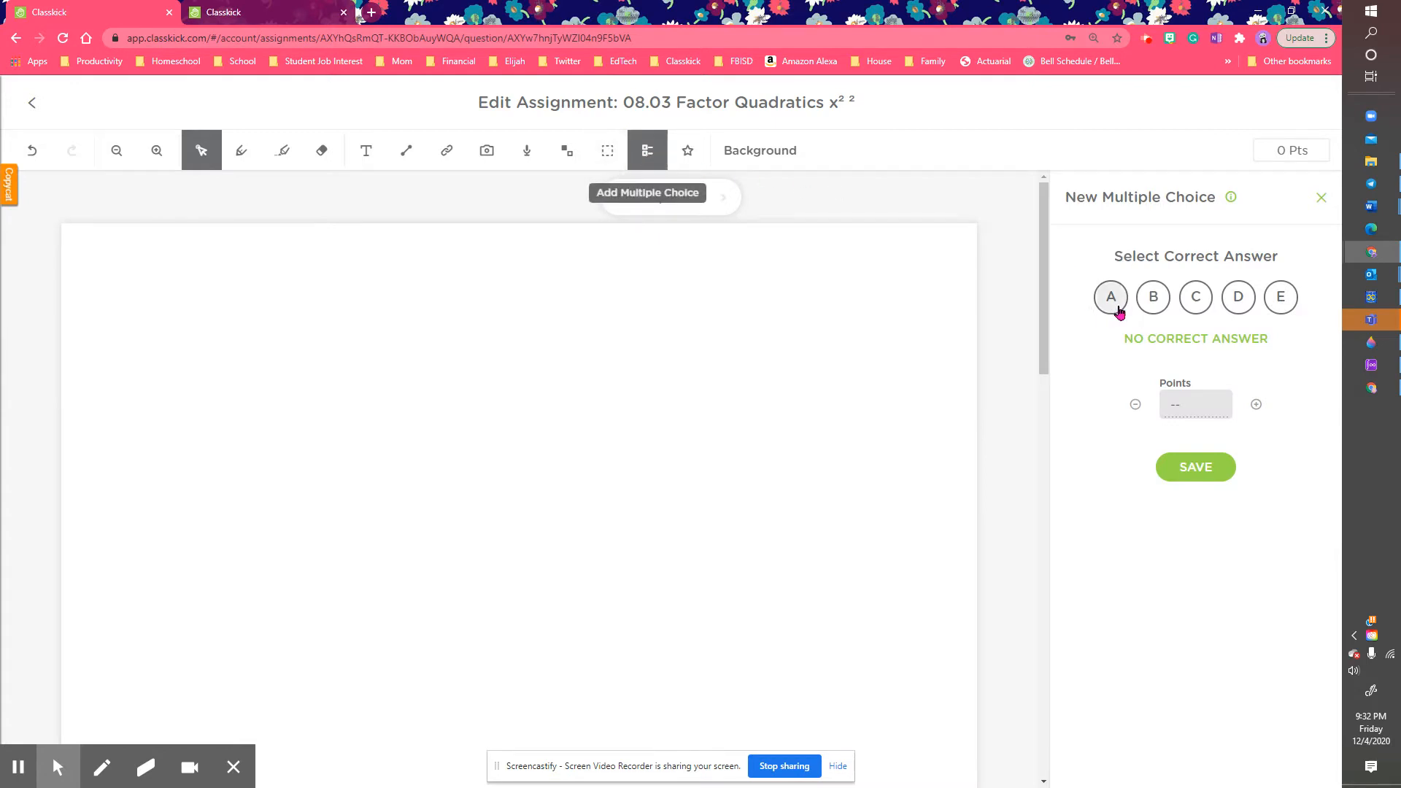
pyautogui.click(1238, 300)
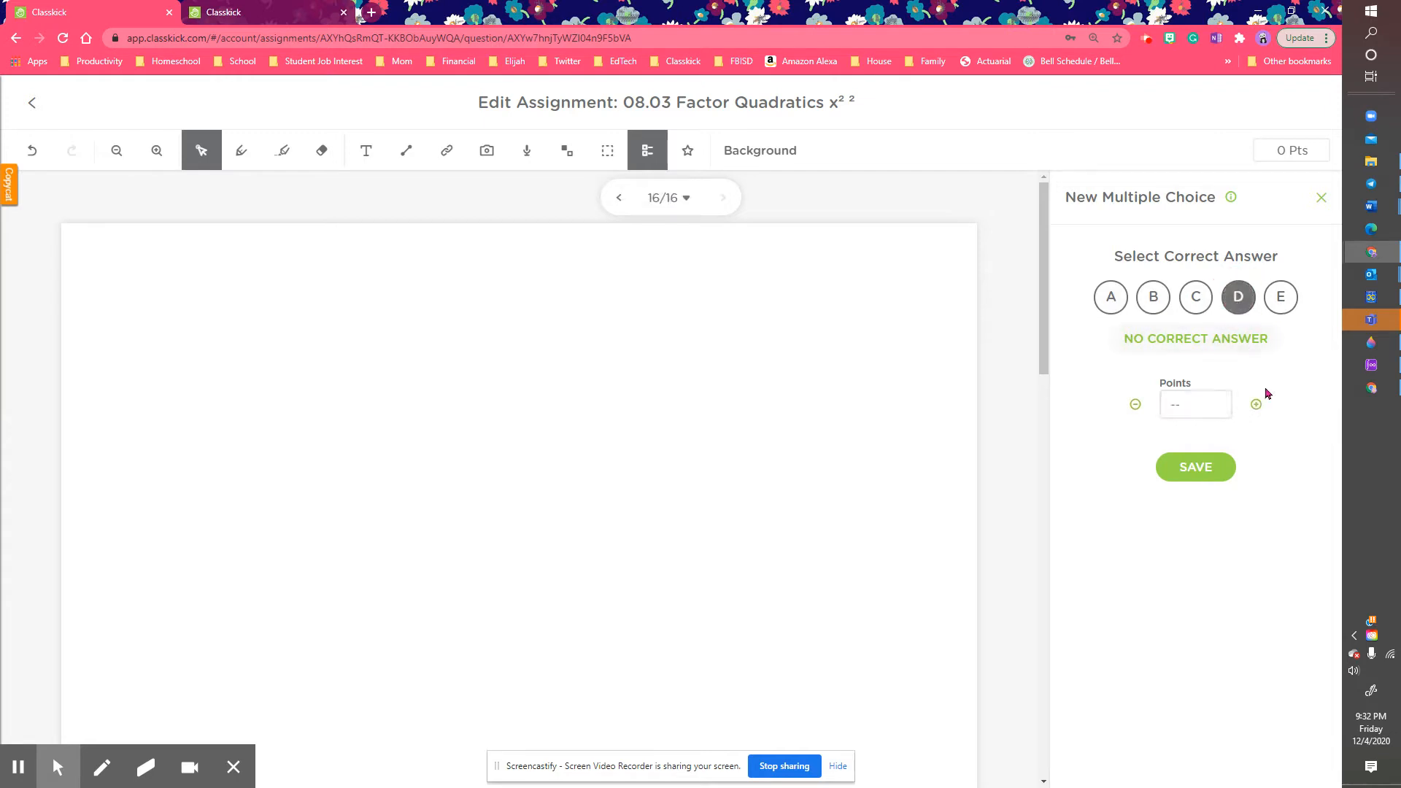
pyautogui.click(1256, 406)
pyautogui.click(1195, 467)
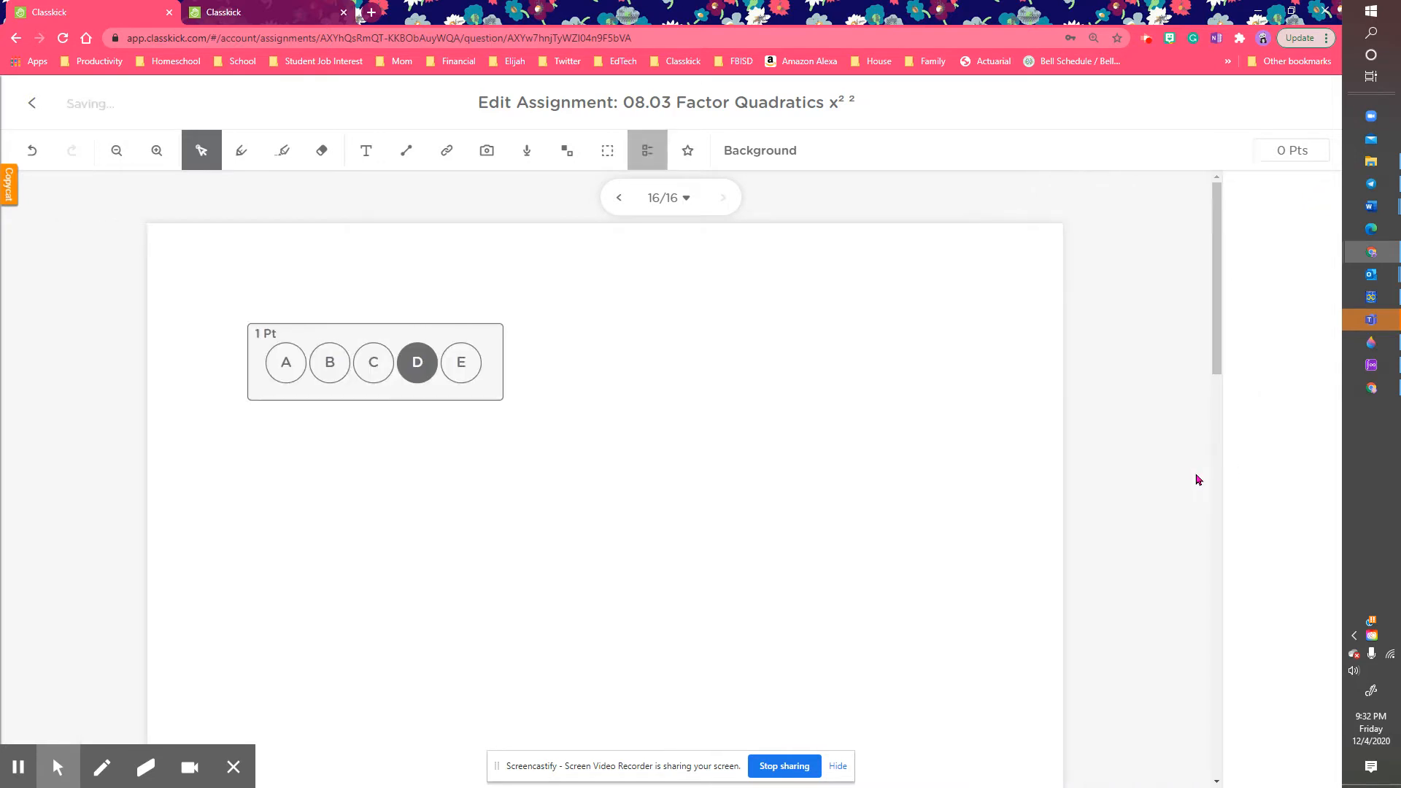
pyautogui.moveTo(530, 365); pyautogui.dragTo(479, 316)
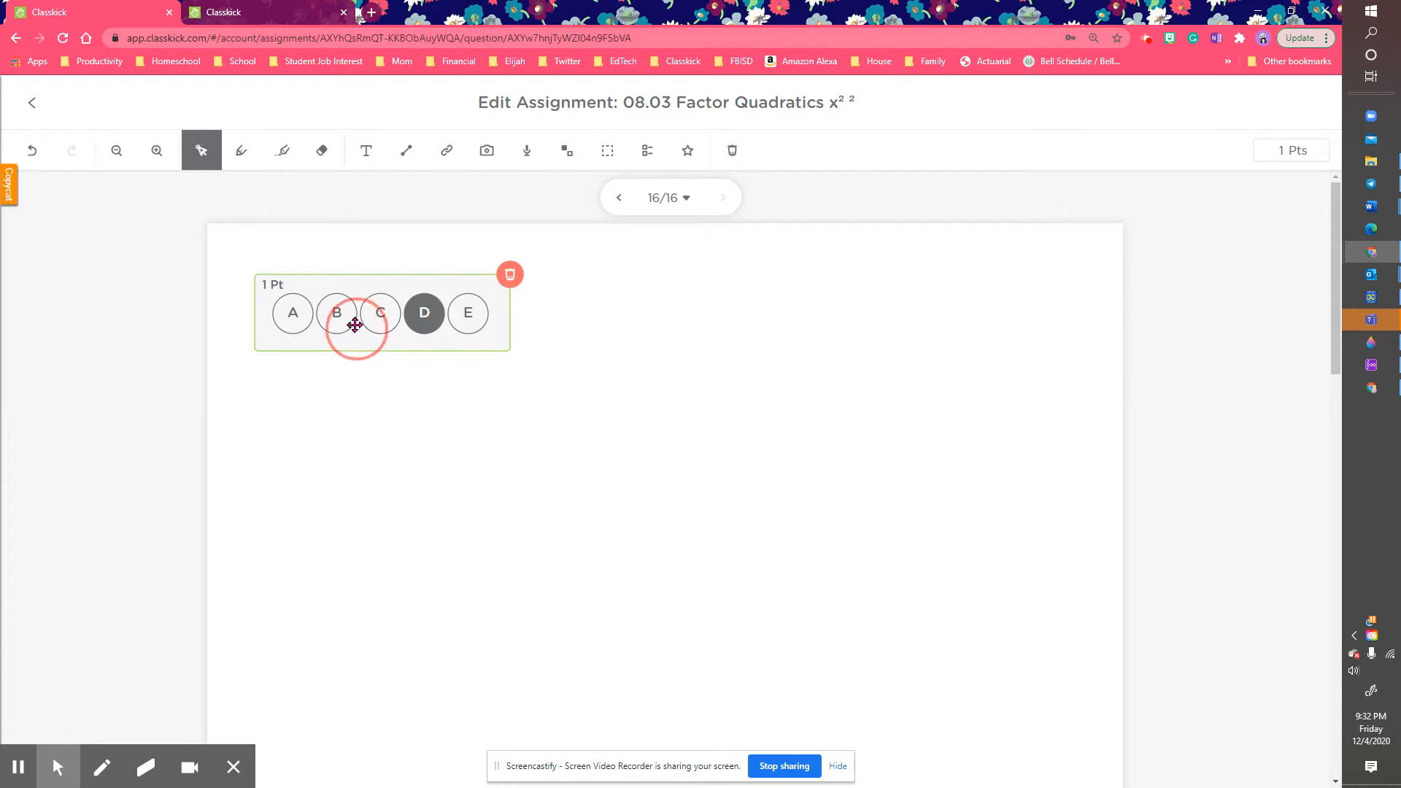
pyautogui.moveTo(353, 322); pyautogui.dragTo(347, 312)
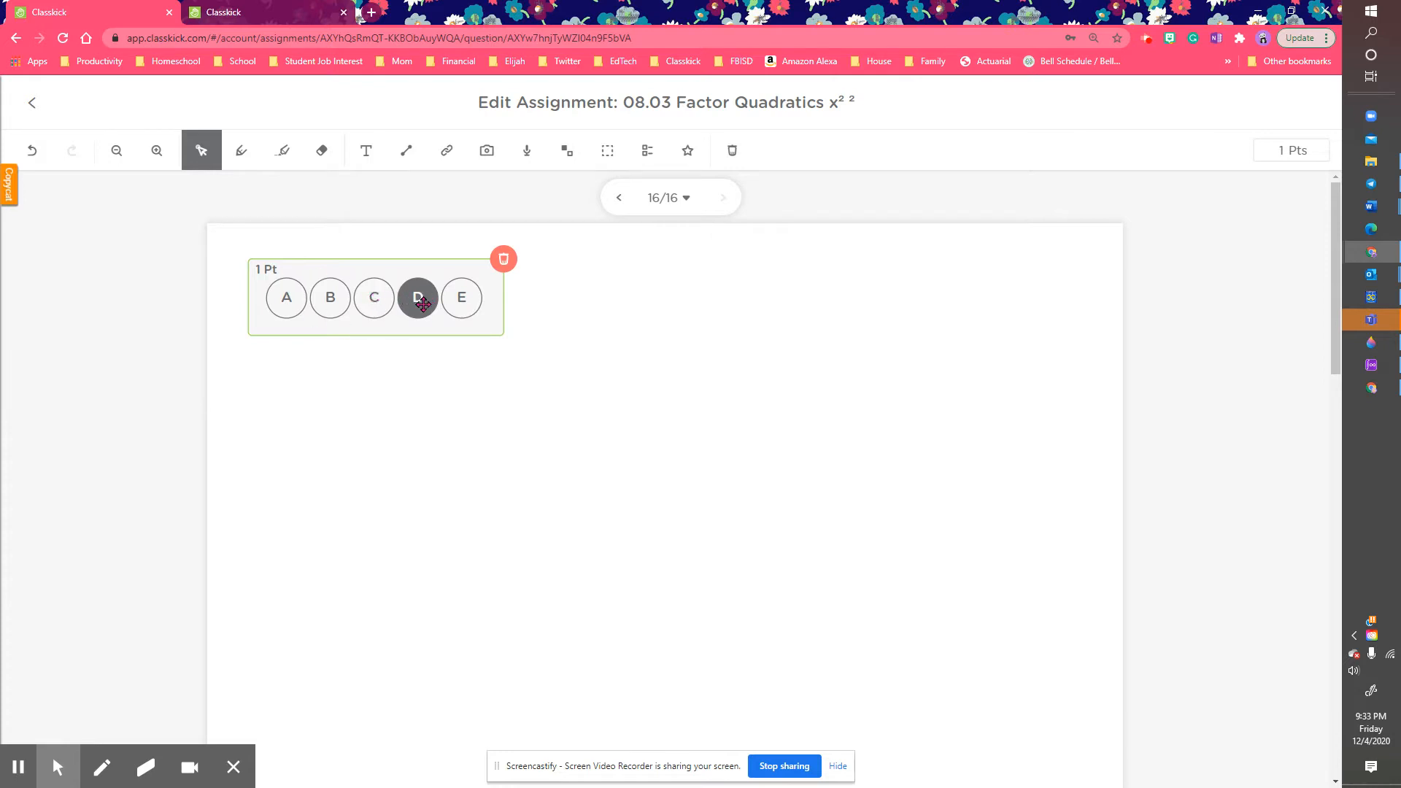
# Step: Draw a 1-point fill-in-the-blank box below the A–E choices on slide 16
pyautogui.click(606, 161)
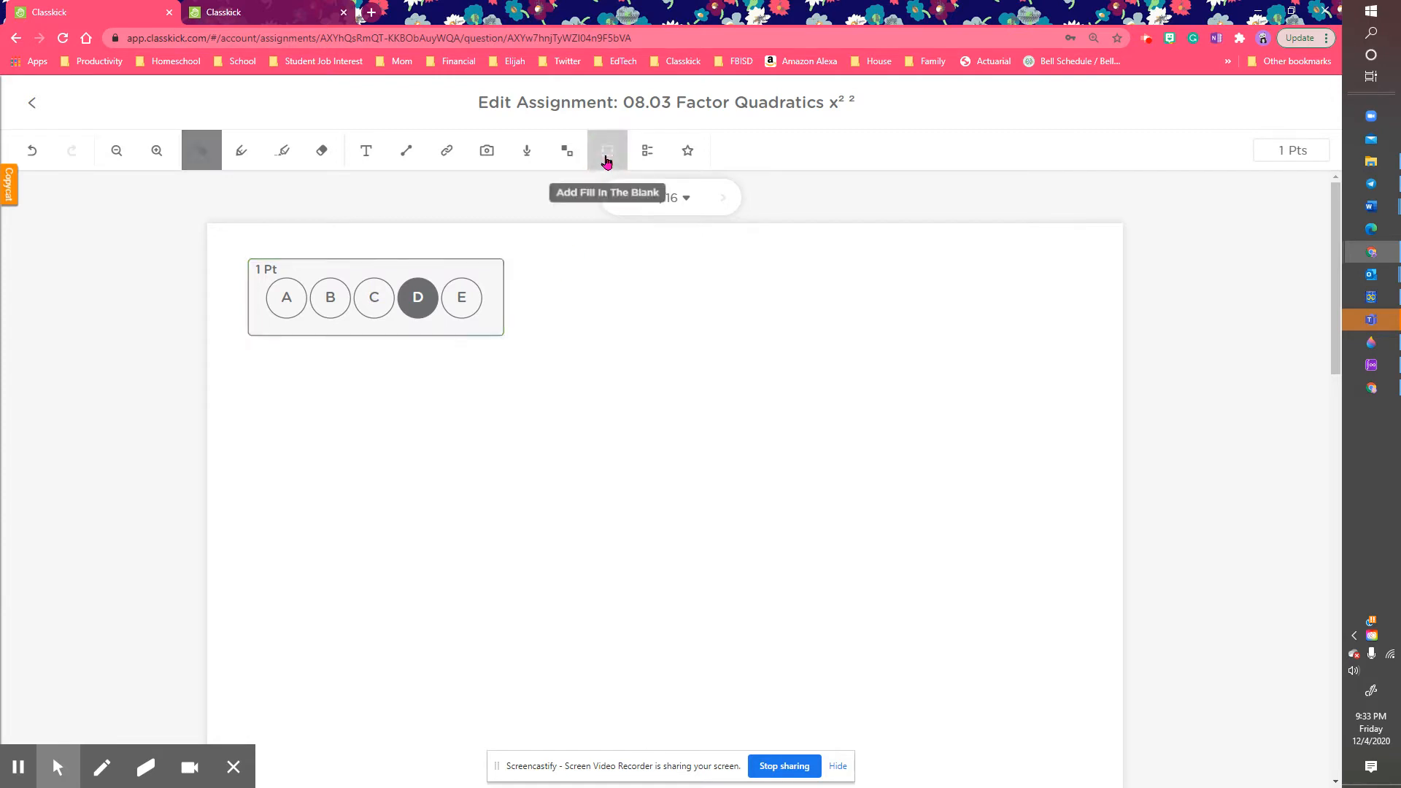
pyautogui.moveTo(248, 365); pyautogui.dragTo(416, 439)
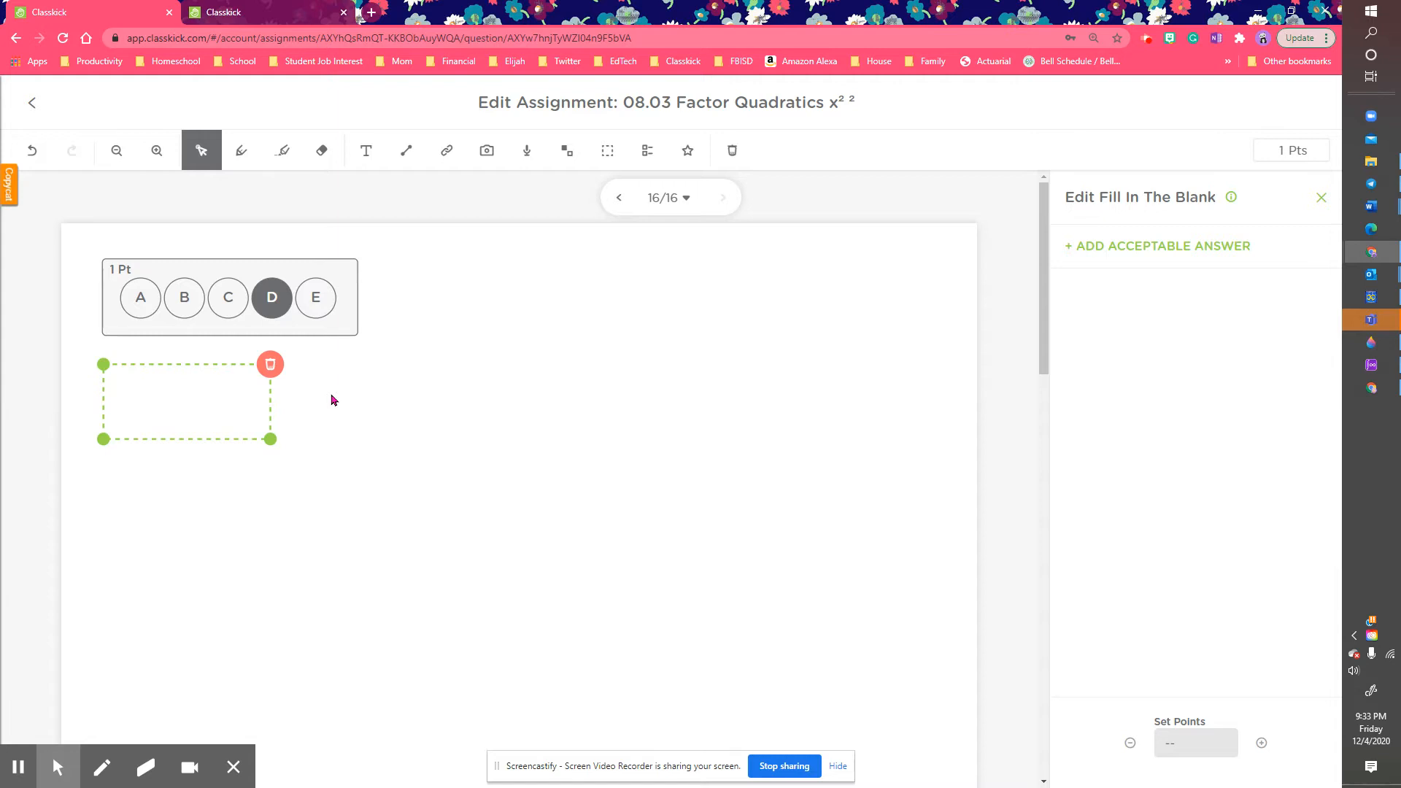
pyautogui.click(1136, 257)
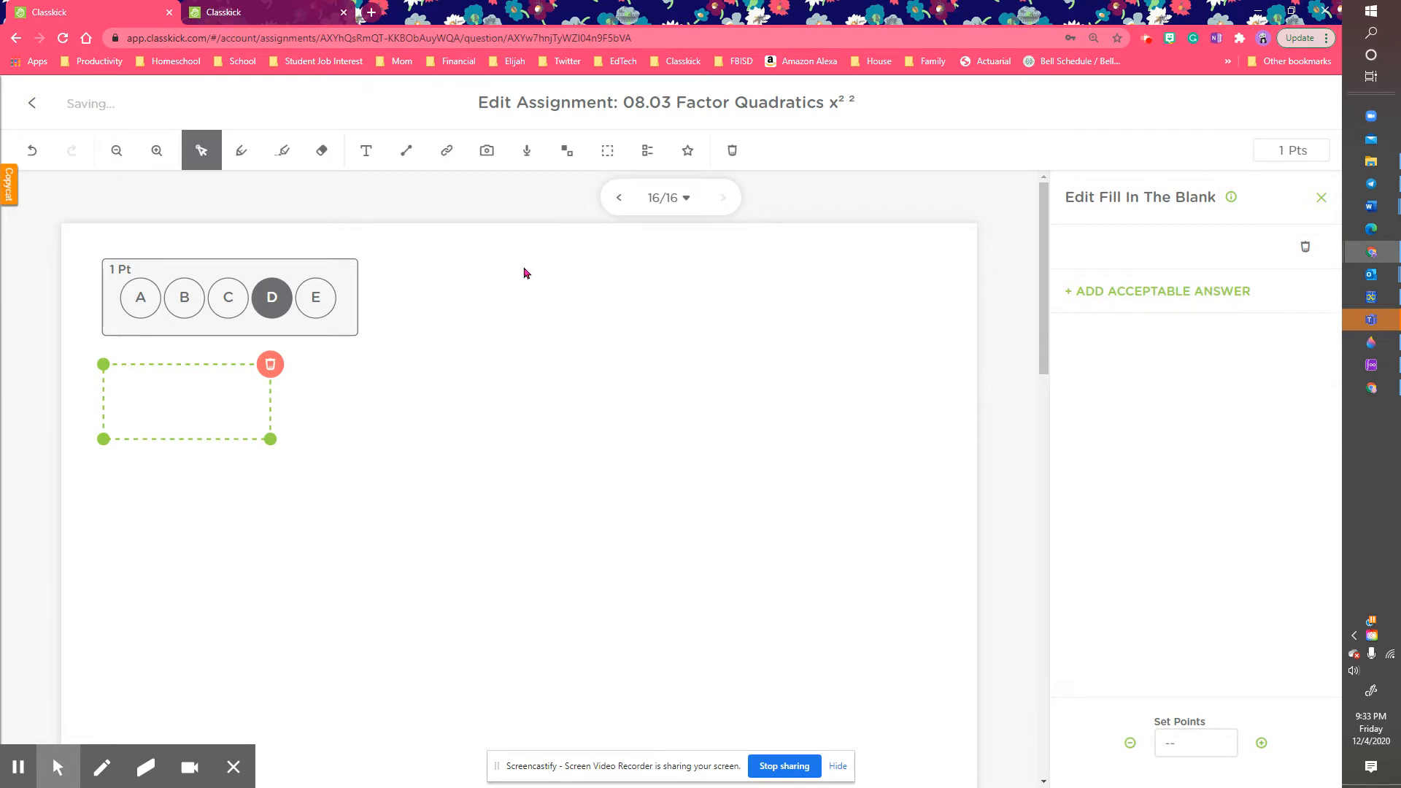
pyautogui.click(120, 291)
pyautogui.click(1078, 250)
pyautogui.click(1262, 744)
pyautogui.click(828, 589)
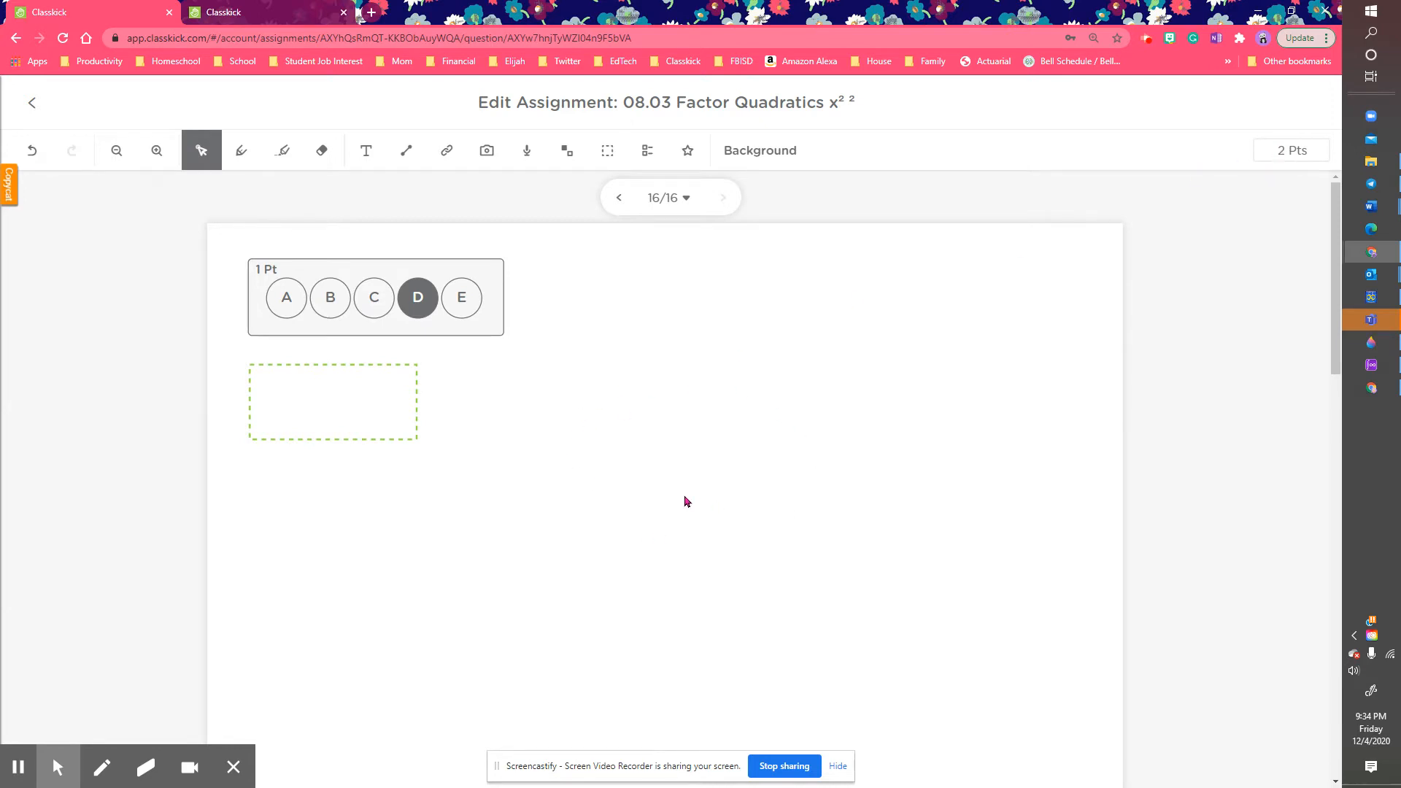
# Step: Add 1/2 as an accepted answer for the blank and remove the stray answer 'a'
pyautogui.click(328, 400)
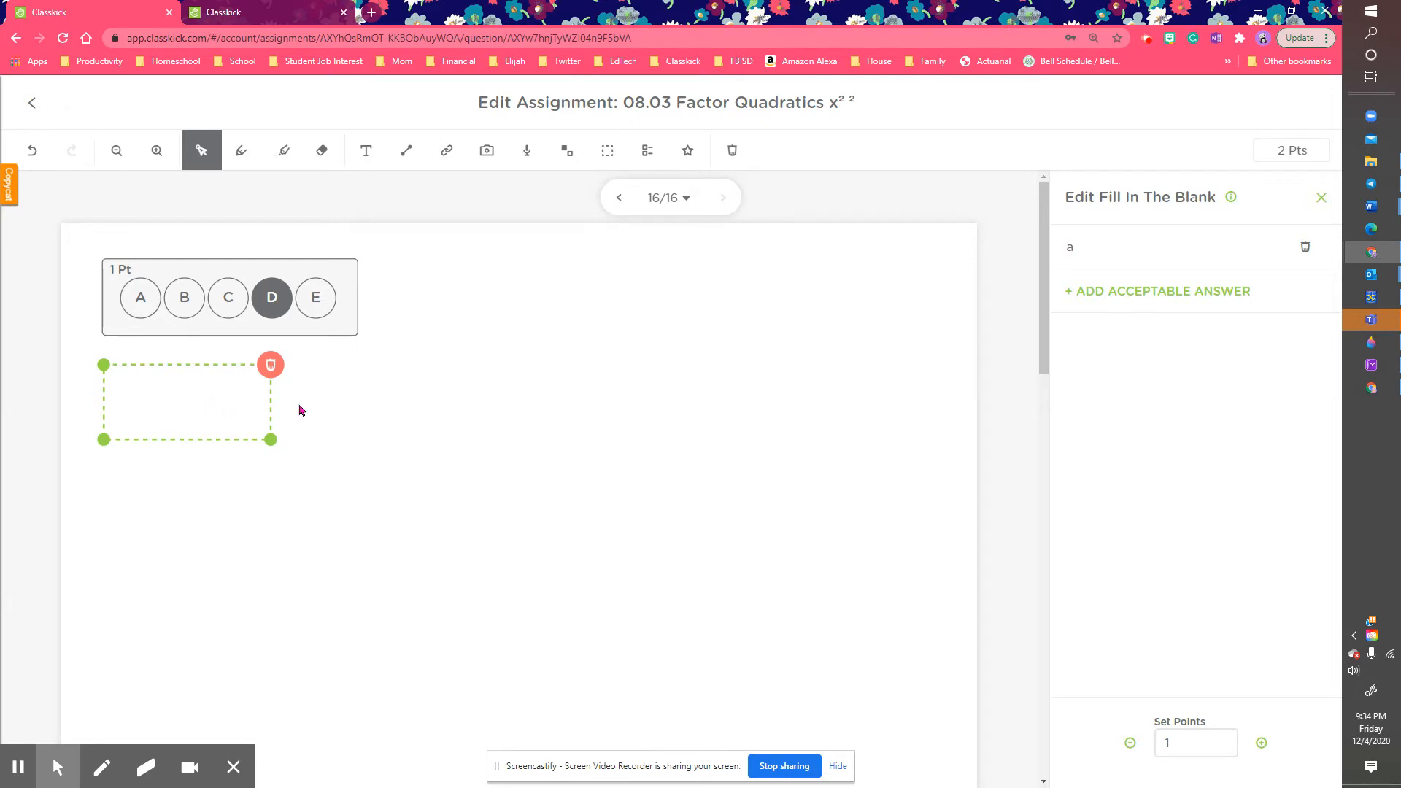
pyautogui.click(1087, 307)
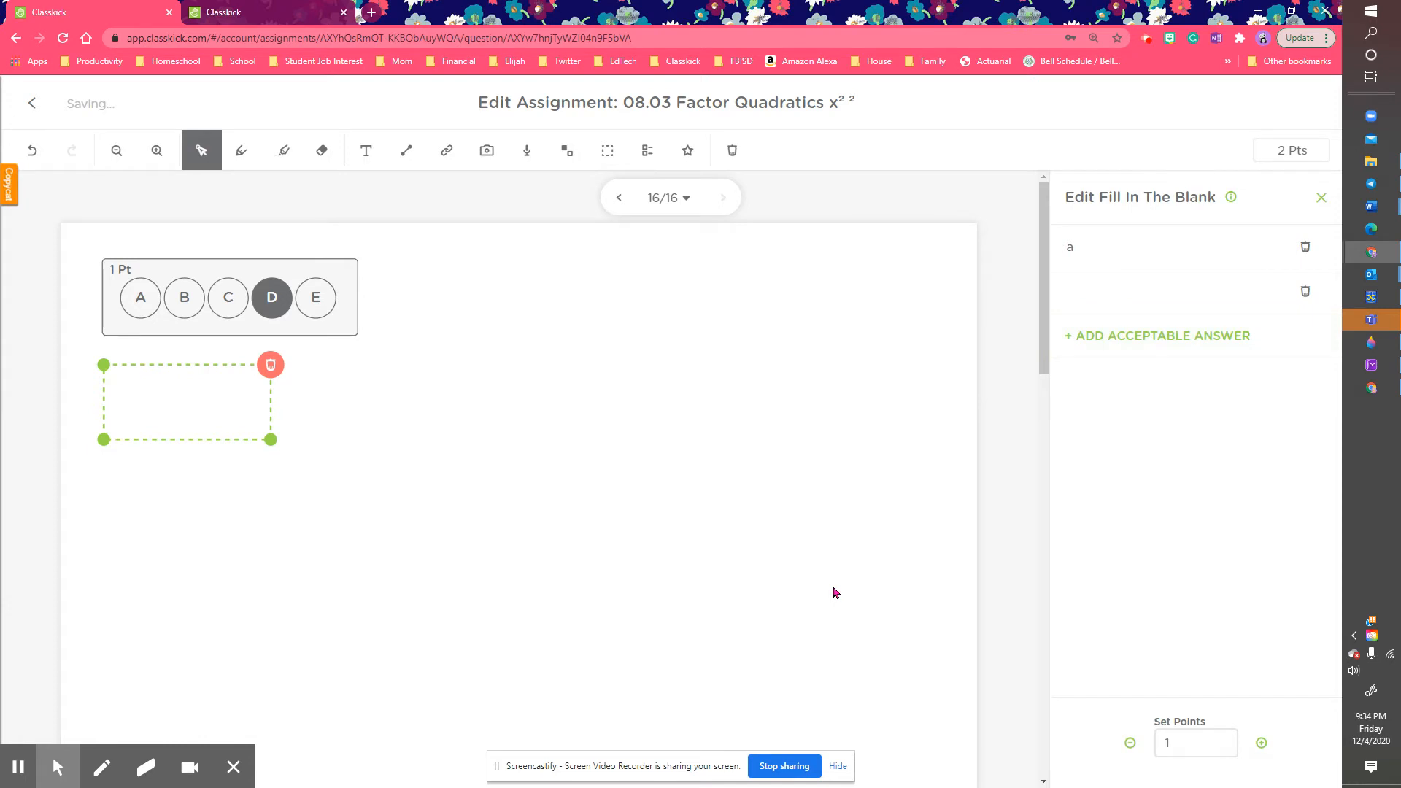
pyautogui.write('1/2')
pyautogui.press('Return')
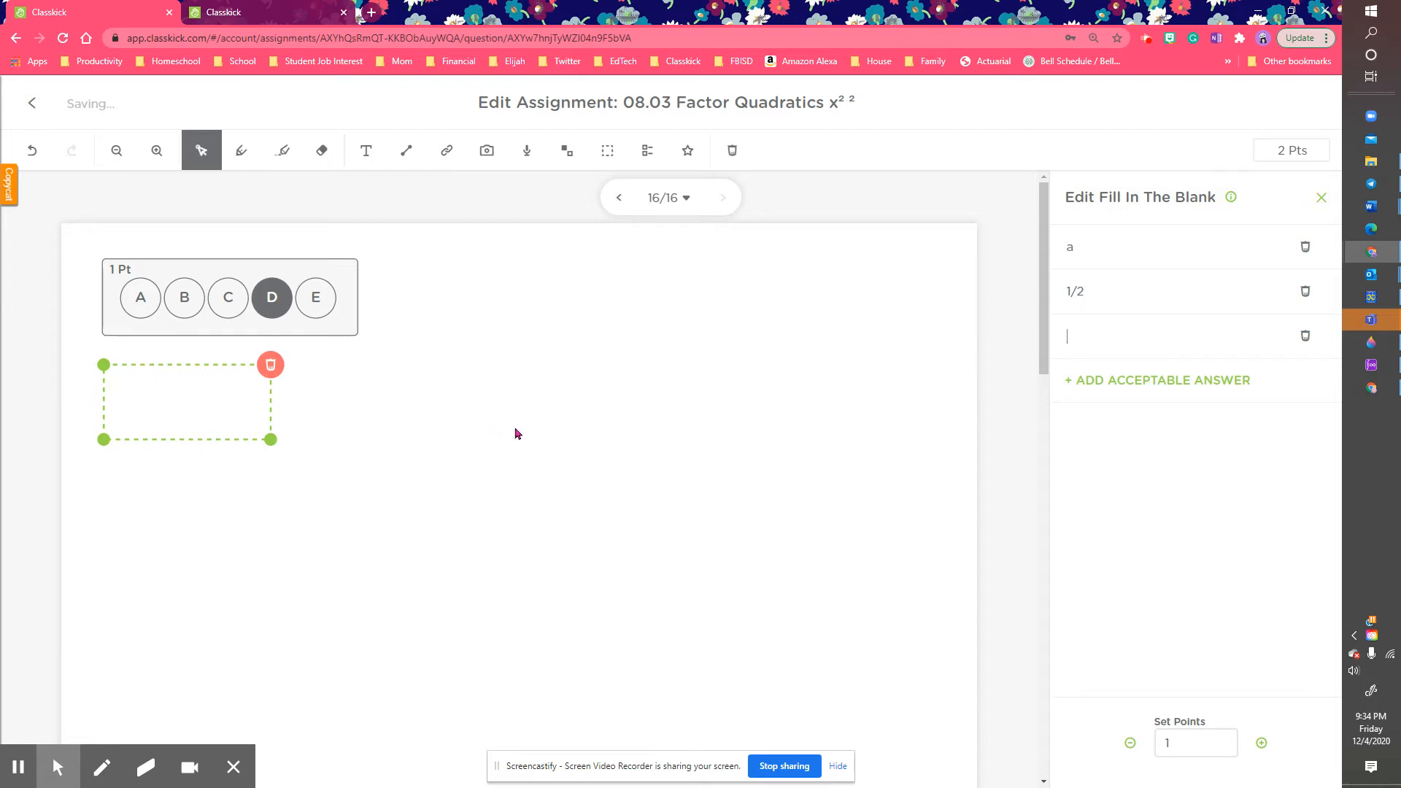
pyautogui.click(1307, 250)
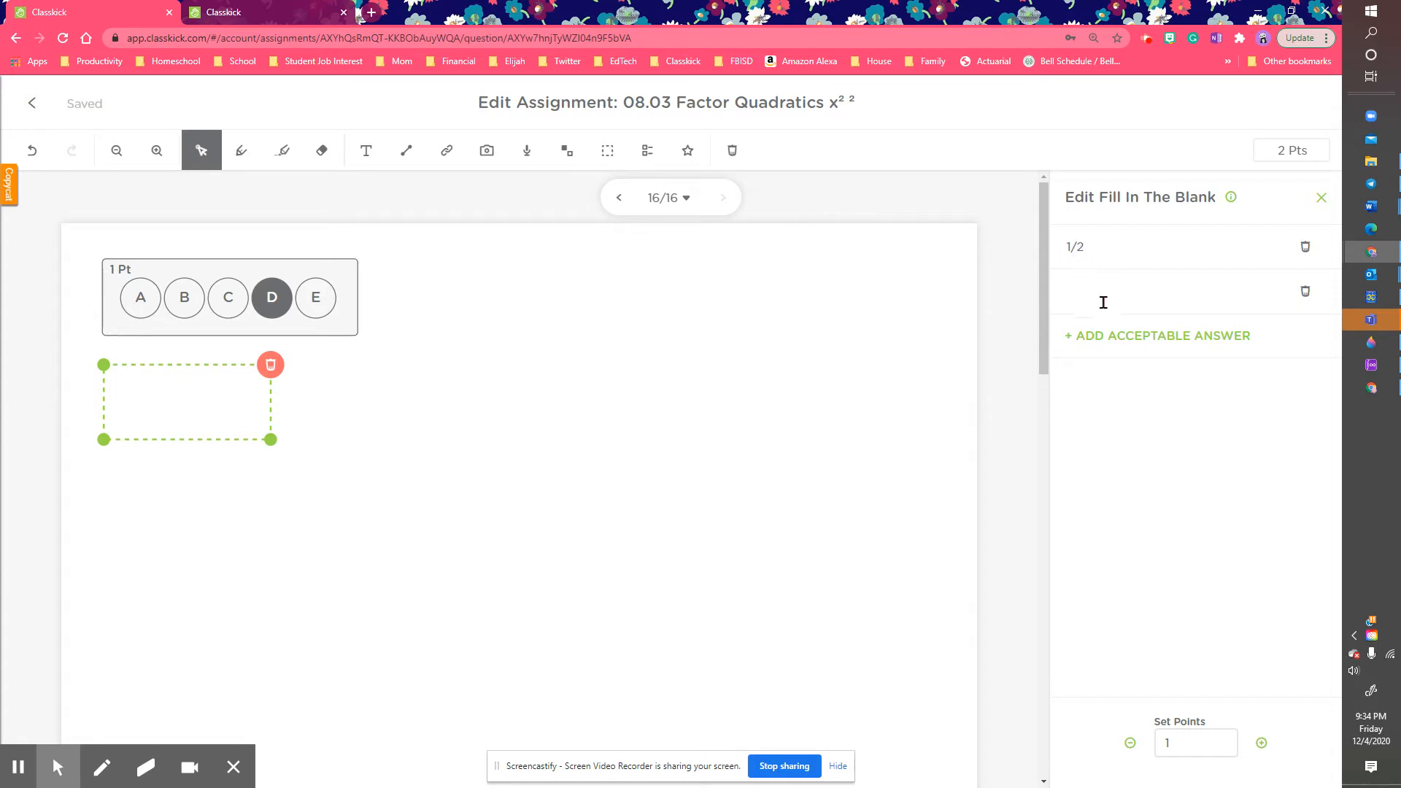
# Step: Add .5 and 0.5 as further accepted answers and delete the extra empty row
pyautogui.click(1081, 288)
pyautogui.press('Return')
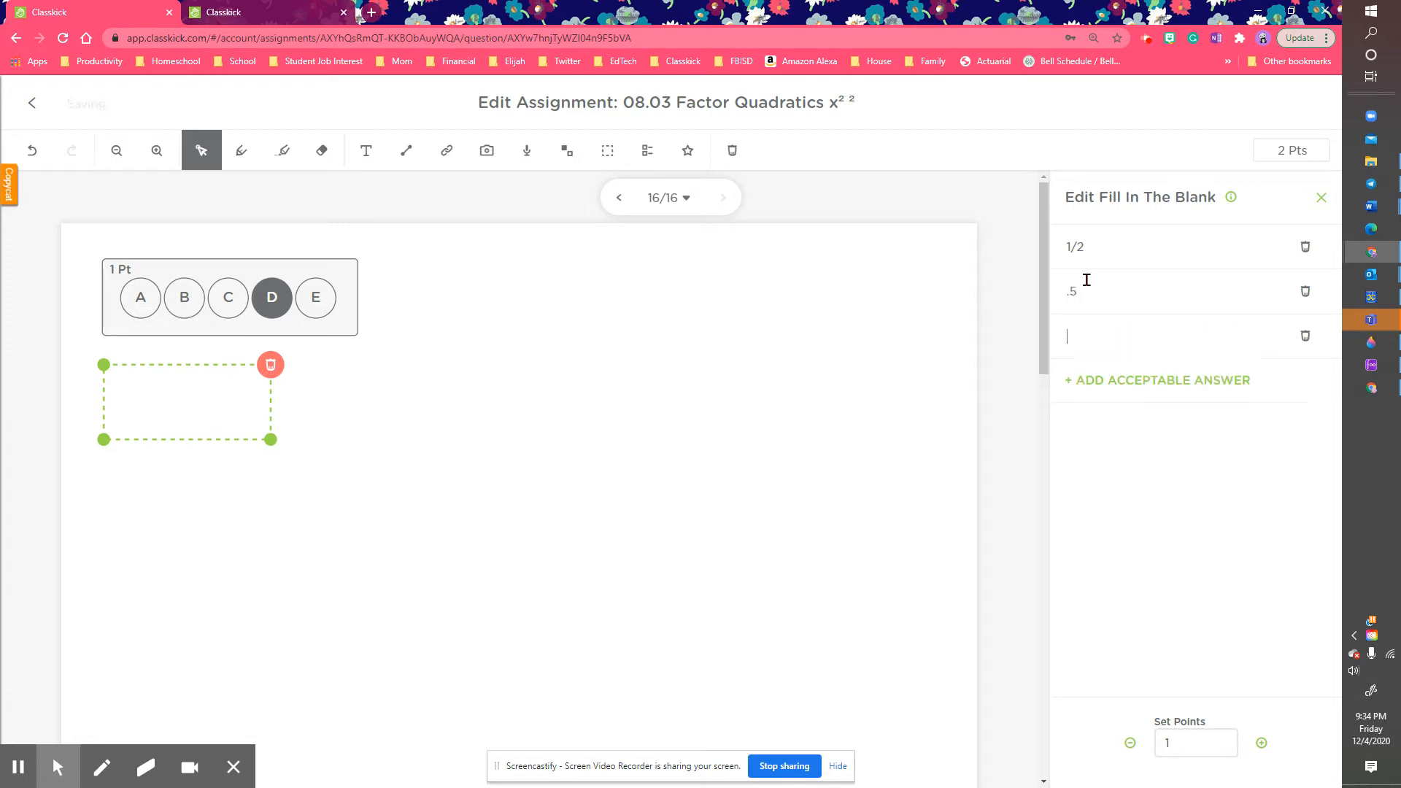
pyautogui.write('0.5')
pyautogui.click(1121, 379)
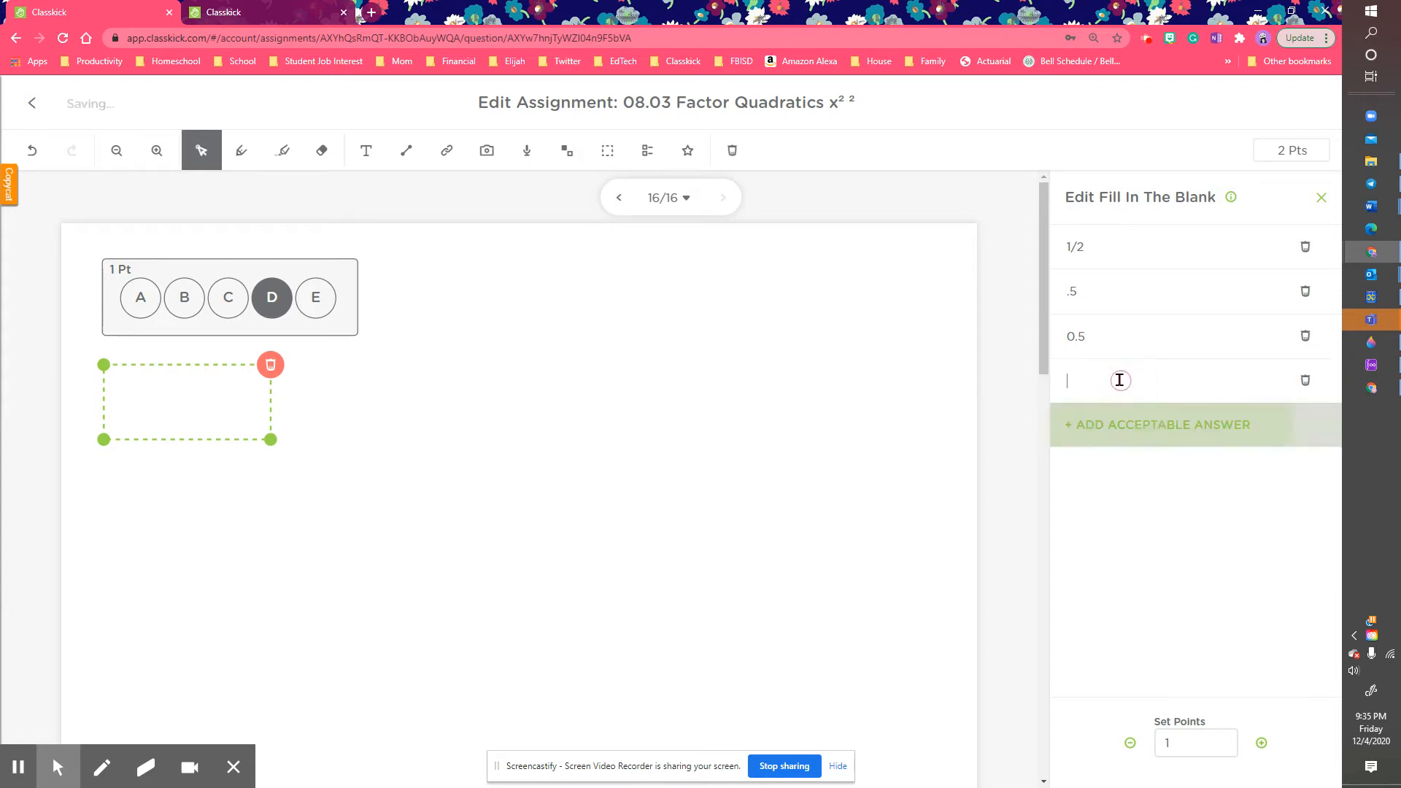
pyautogui.click(1305, 380)
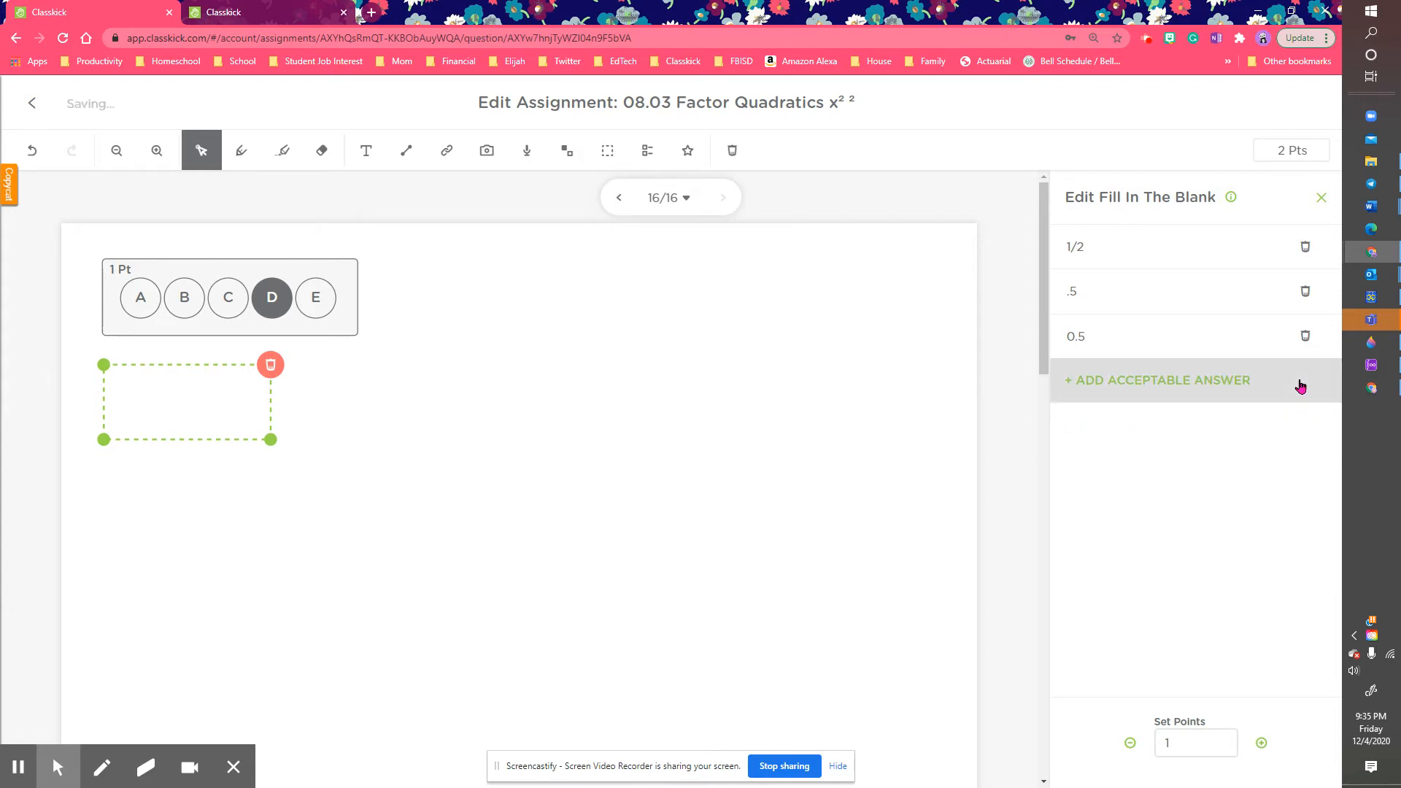
pyautogui.click(811, 379)
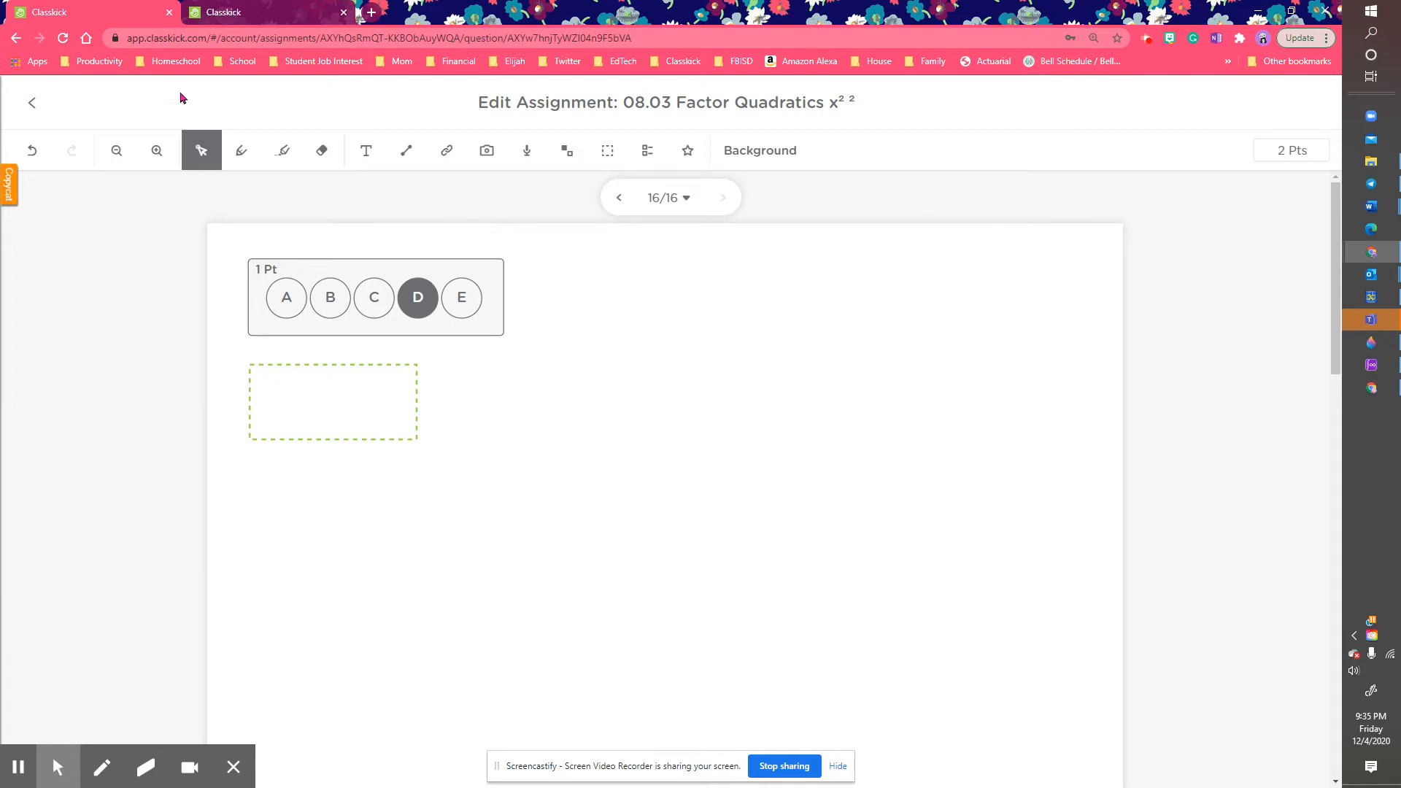
# Step: Add a new slide 17 worth 5 points to the assignment and open it
pyautogui.click(37, 103)
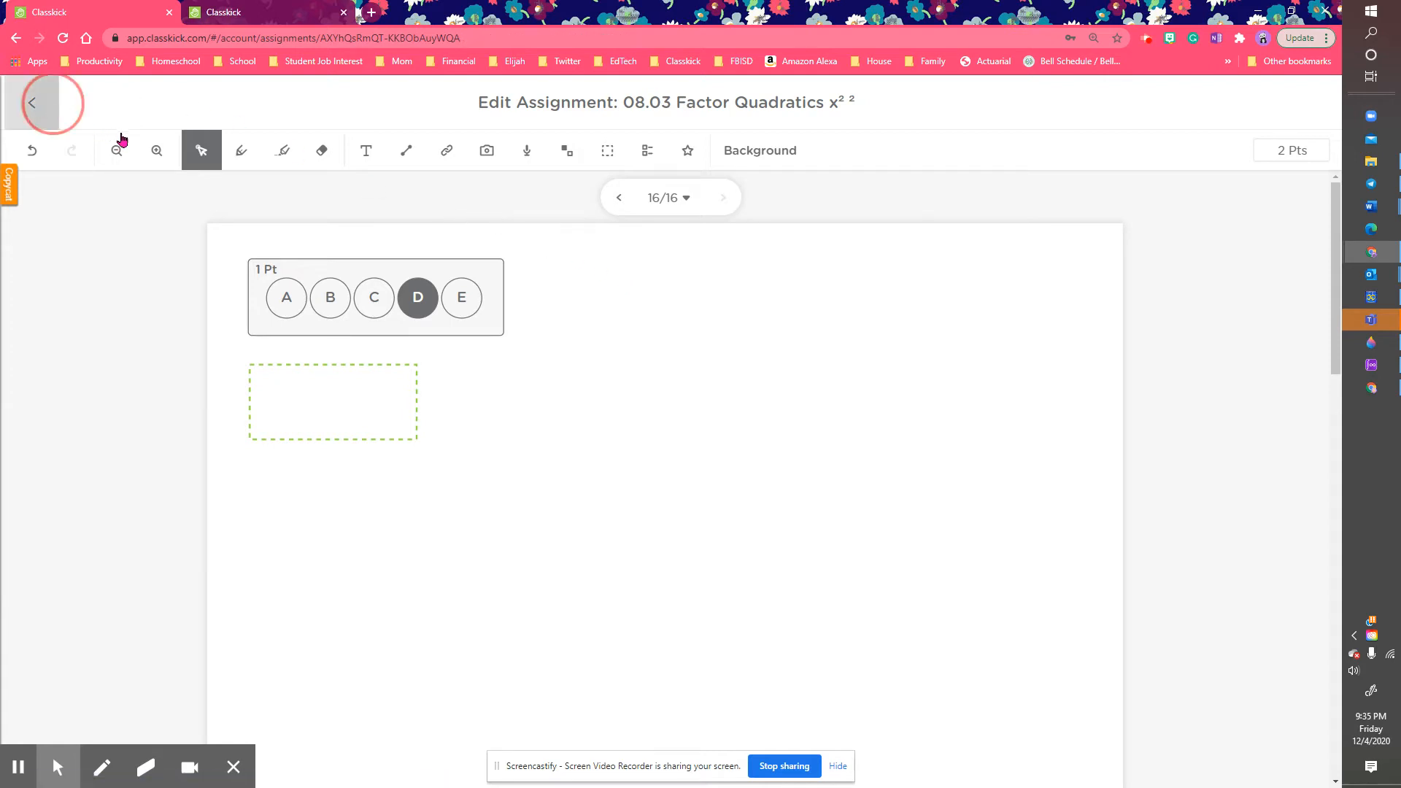
pyautogui.scroll(-3, 672, 370)
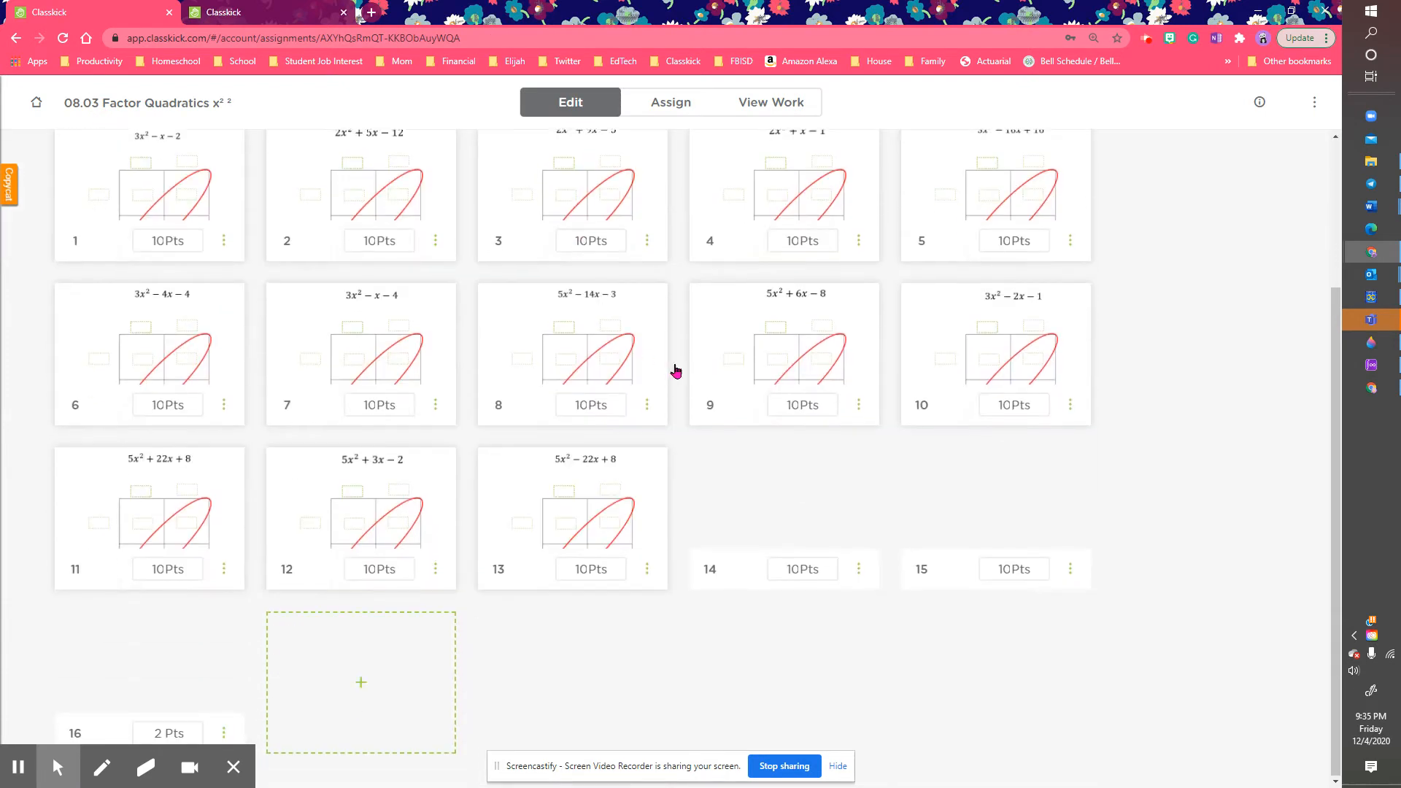
pyautogui.click(401, 665)
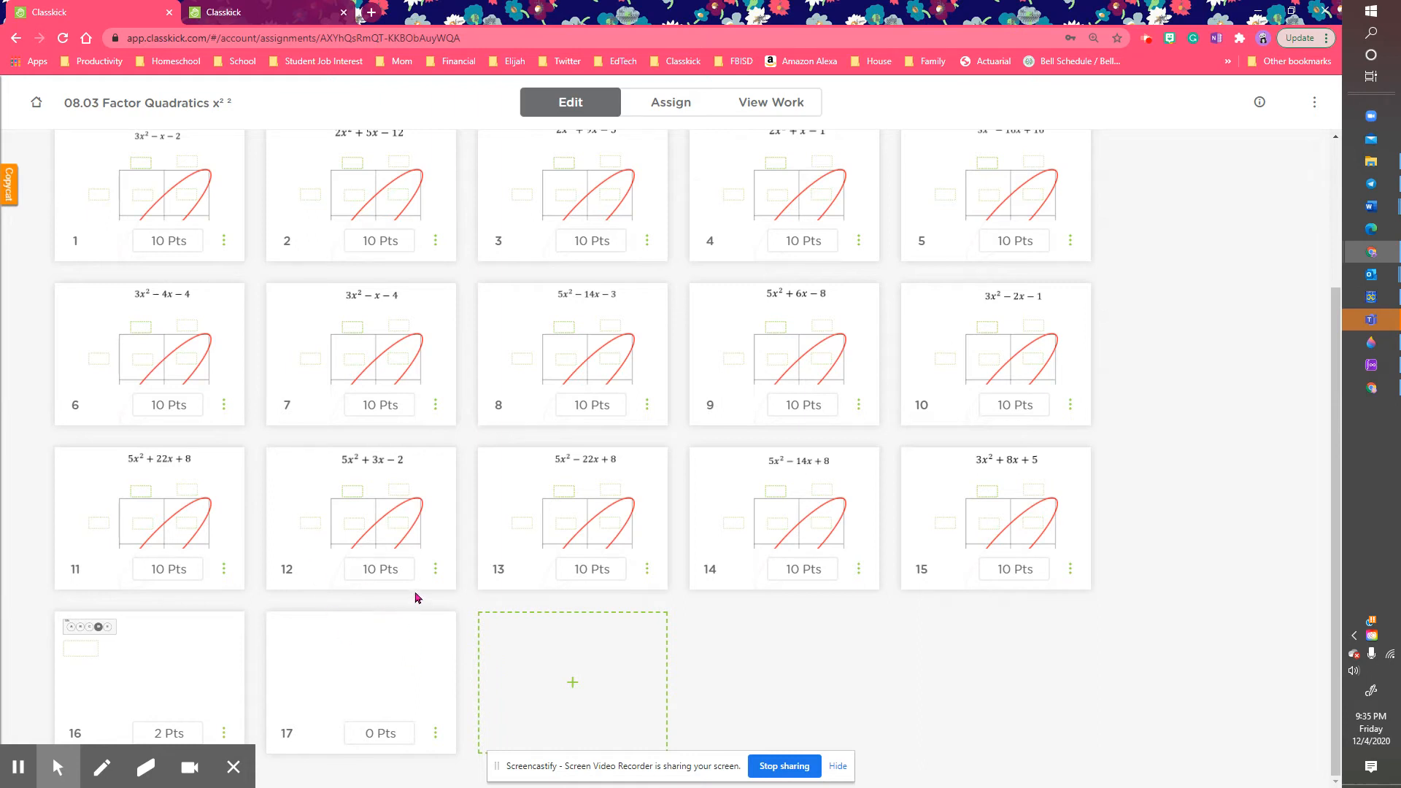
pyautogui.click(365, 735)
pyautogui.write('5')
pyautogui.click(374, 670)
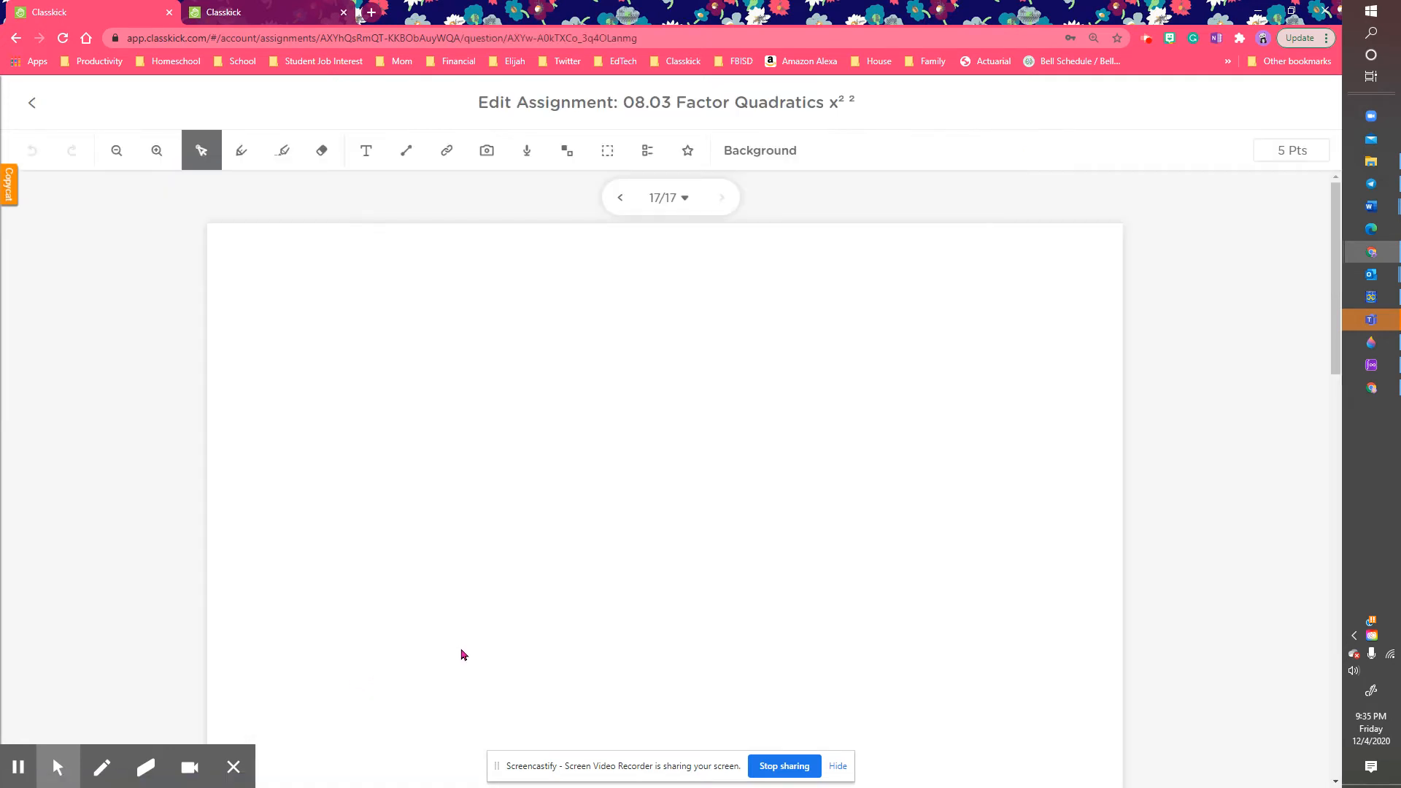
# Step: Change slide 17's point value to 10 in the editor toolbar
pyautogui.click(1285, 150)
pyautogui.write('10')
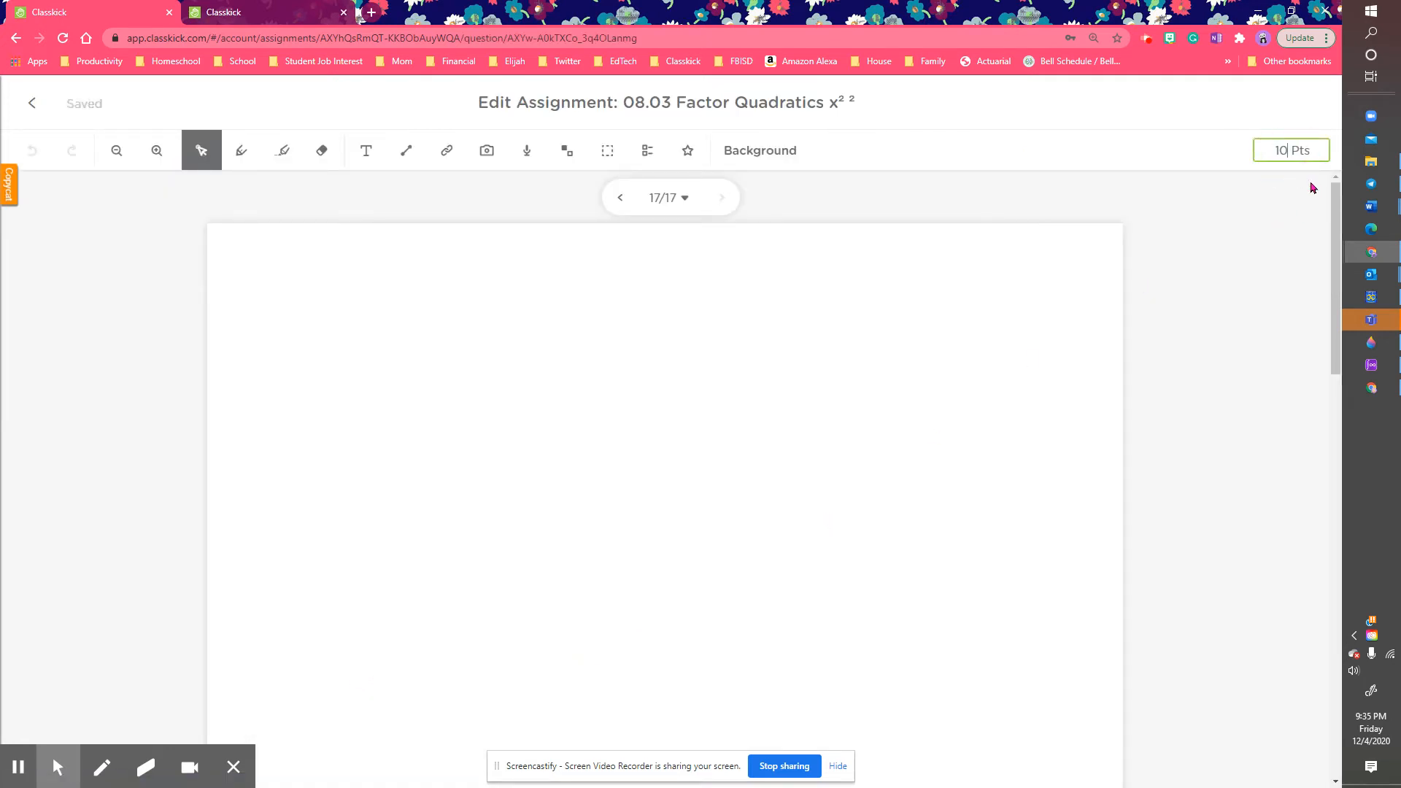
pyautogui.click(968, 343)
pyautogui.click(1246, 237)
# Step: Return to the 08.03 Factor Quadratics overview and open the View Work tab
pyautogui.click(41, 102)
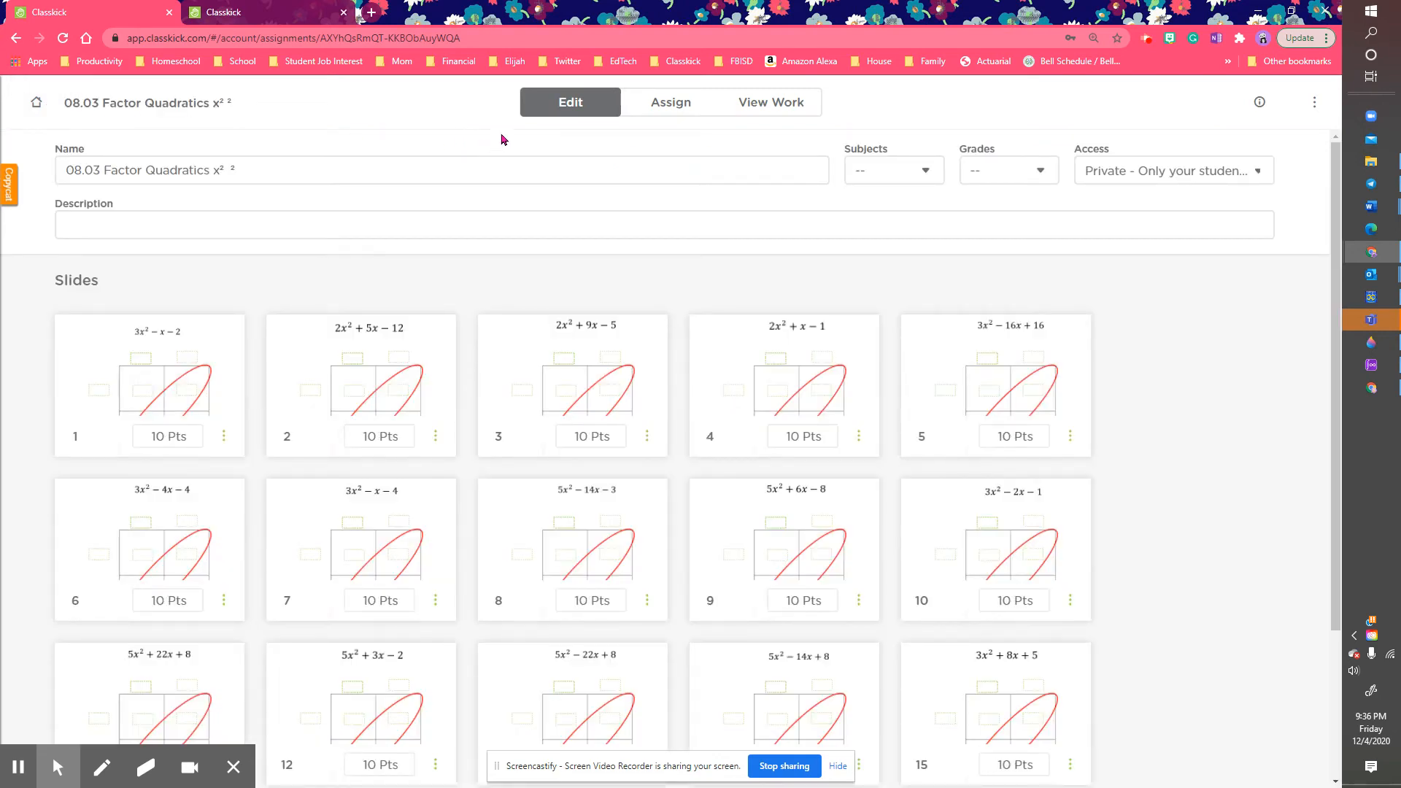
pyautogui.scroll(-1, 510, 143)
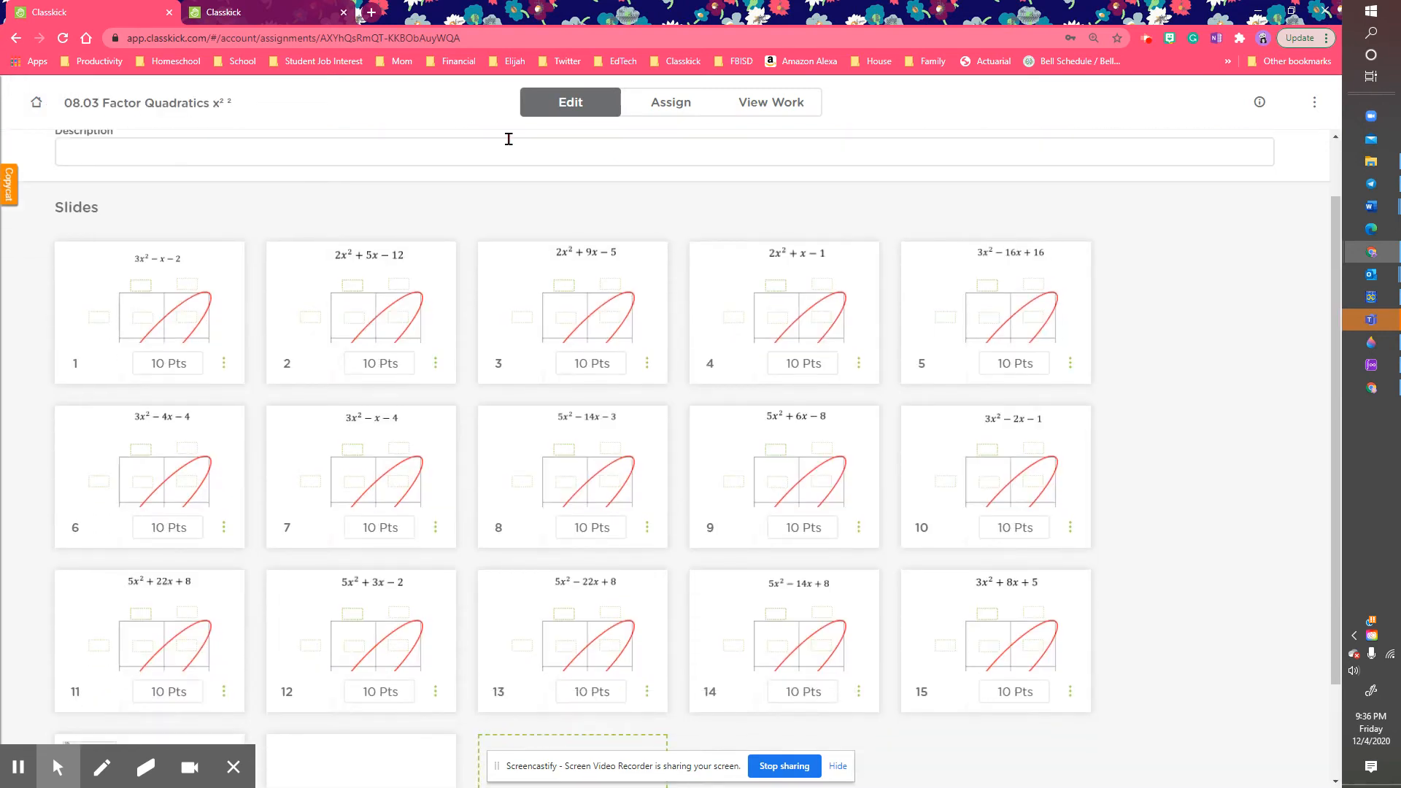
pyautogui.scroll(1, 508, 139)
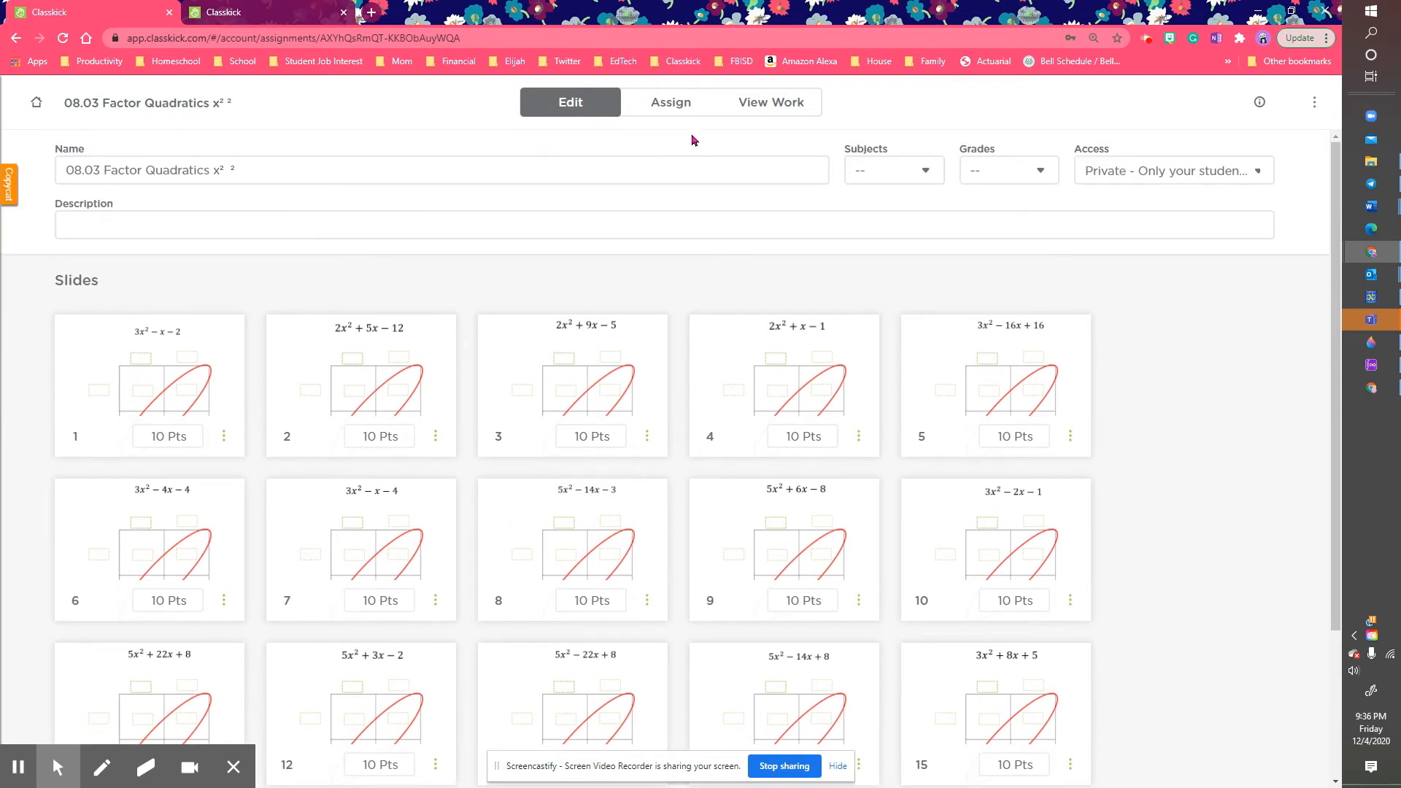
pyautogui.click(758, 116)
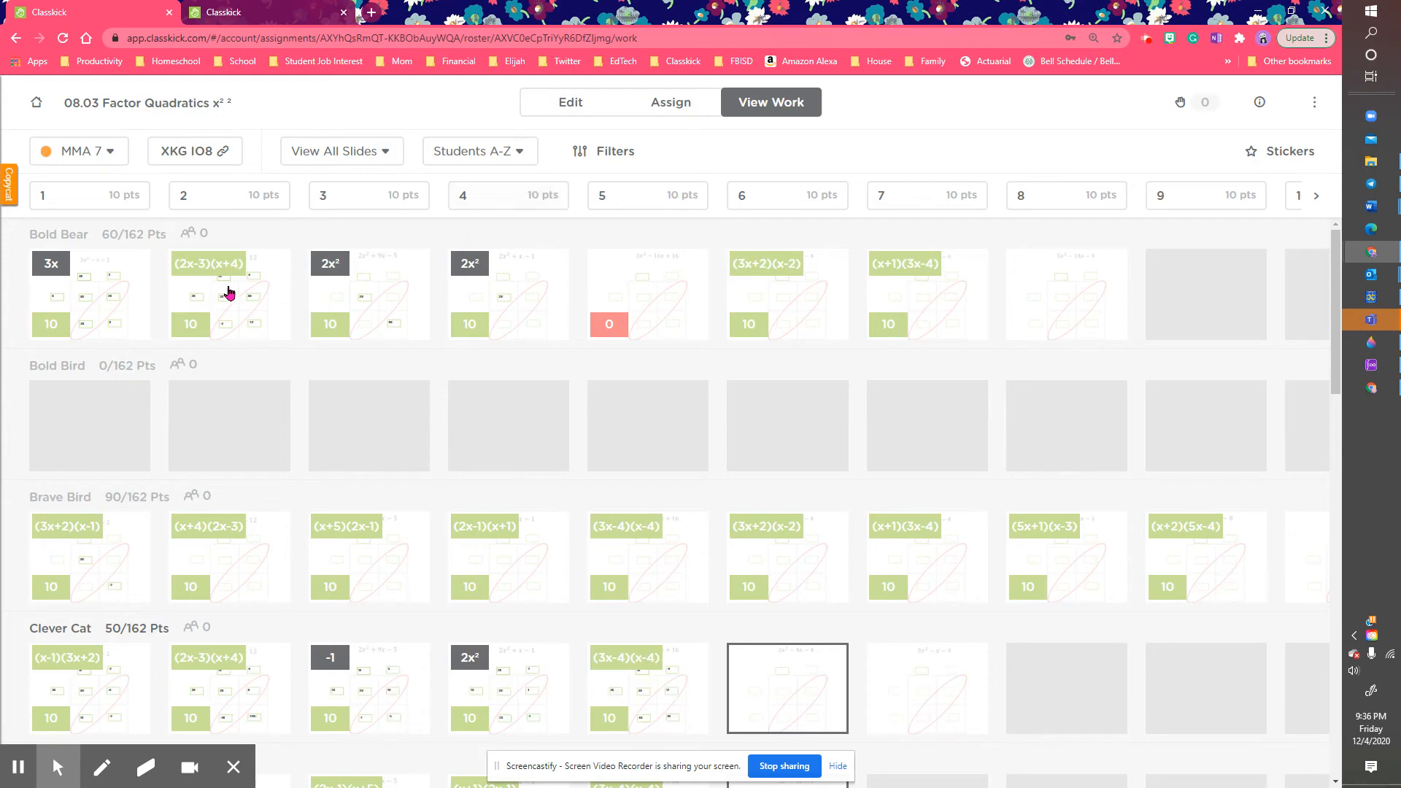
# Step: Create a 'Great Job!' 5-point sticker and stamp it on Bold Bear's slide 1
pyautogui.click(128, 297)
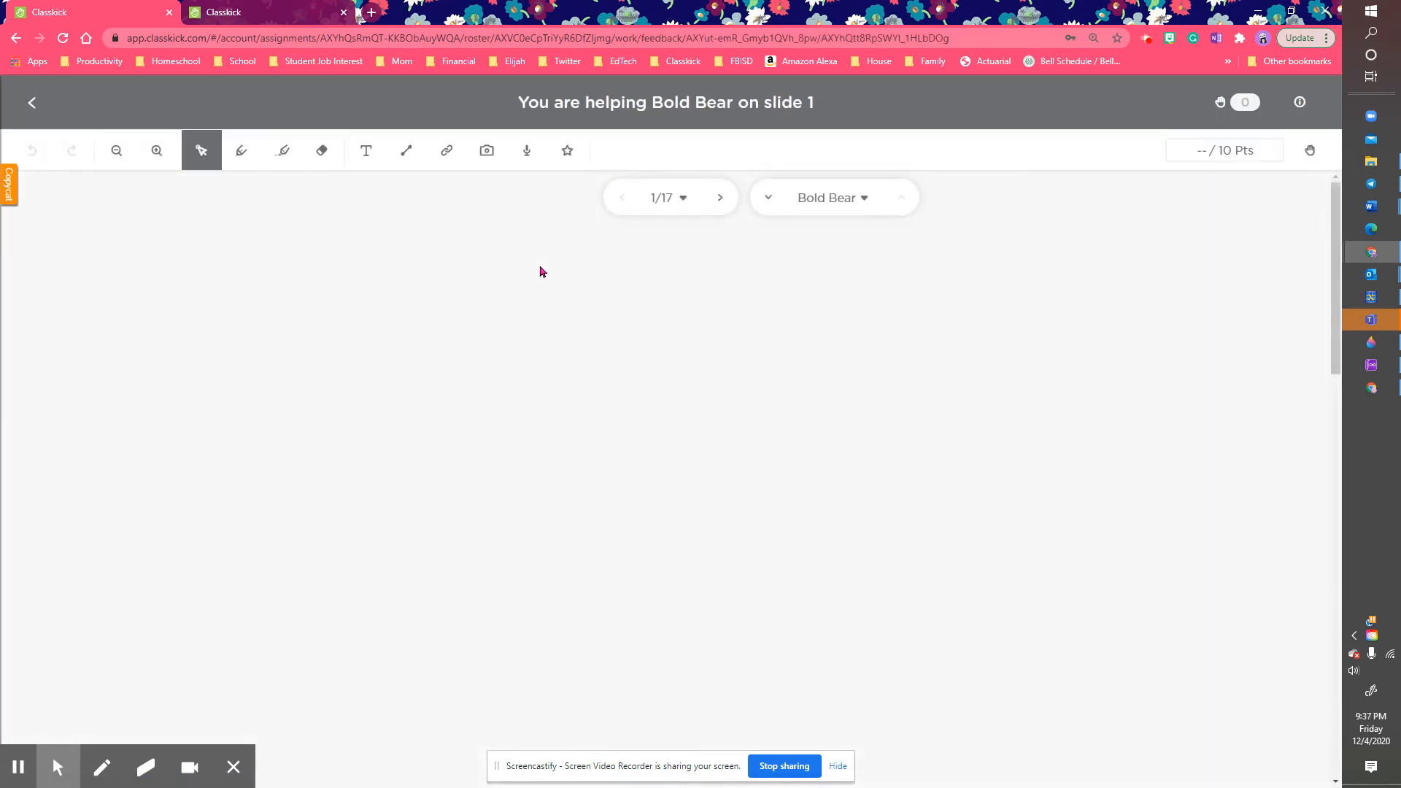
pyautogui.click(571, 162)
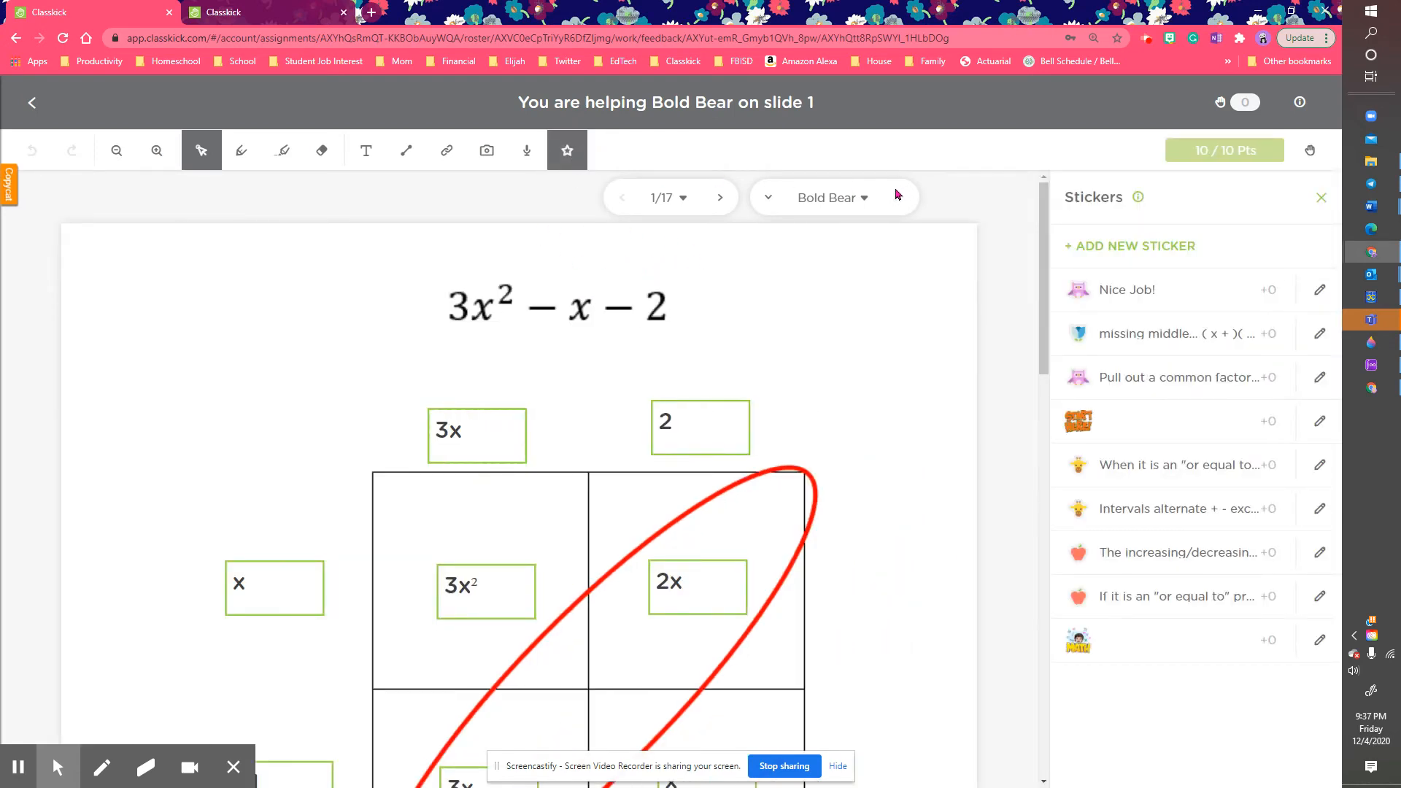
pyautogui.click(1125, 252)
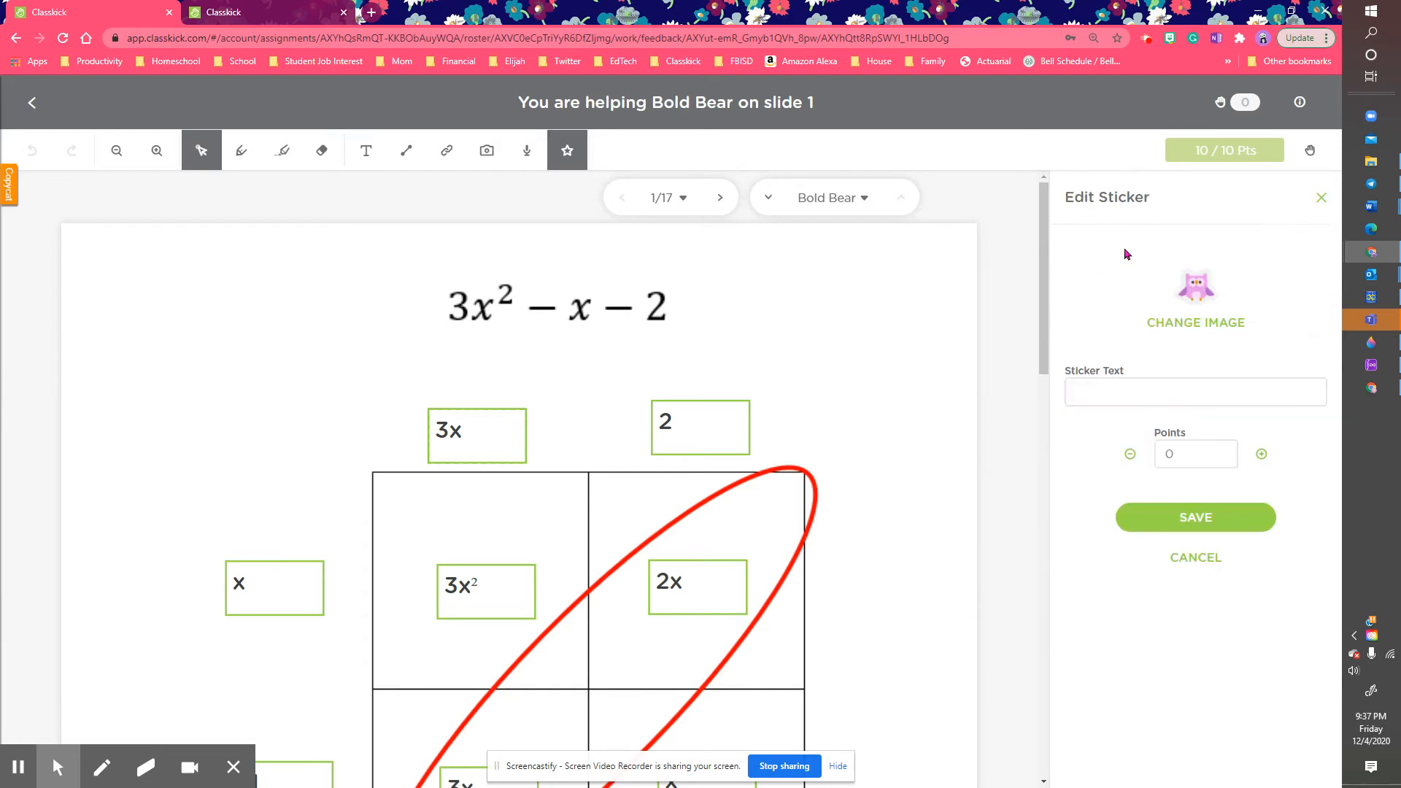
pyautogui.click(1159, 394)
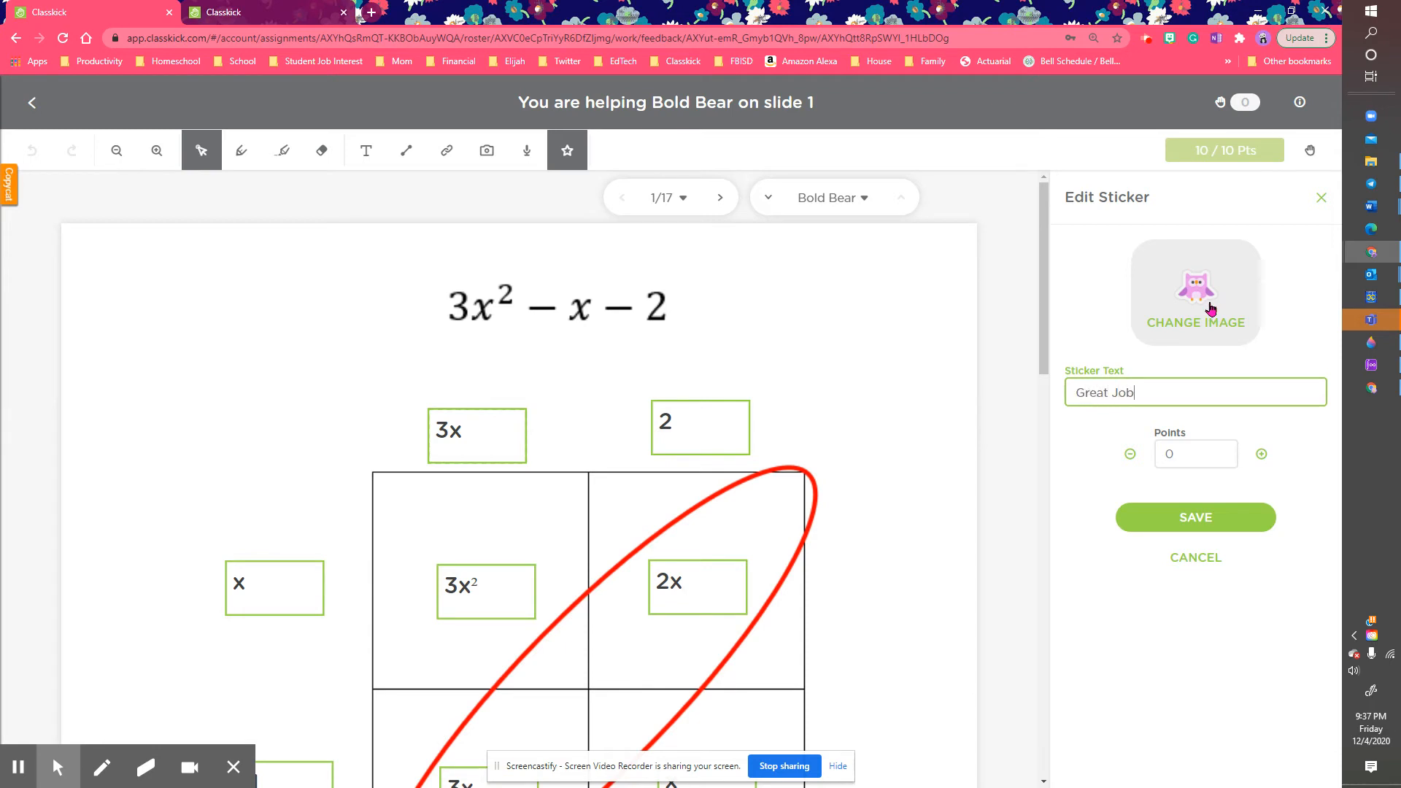
pyautogui.click(1181, 454)
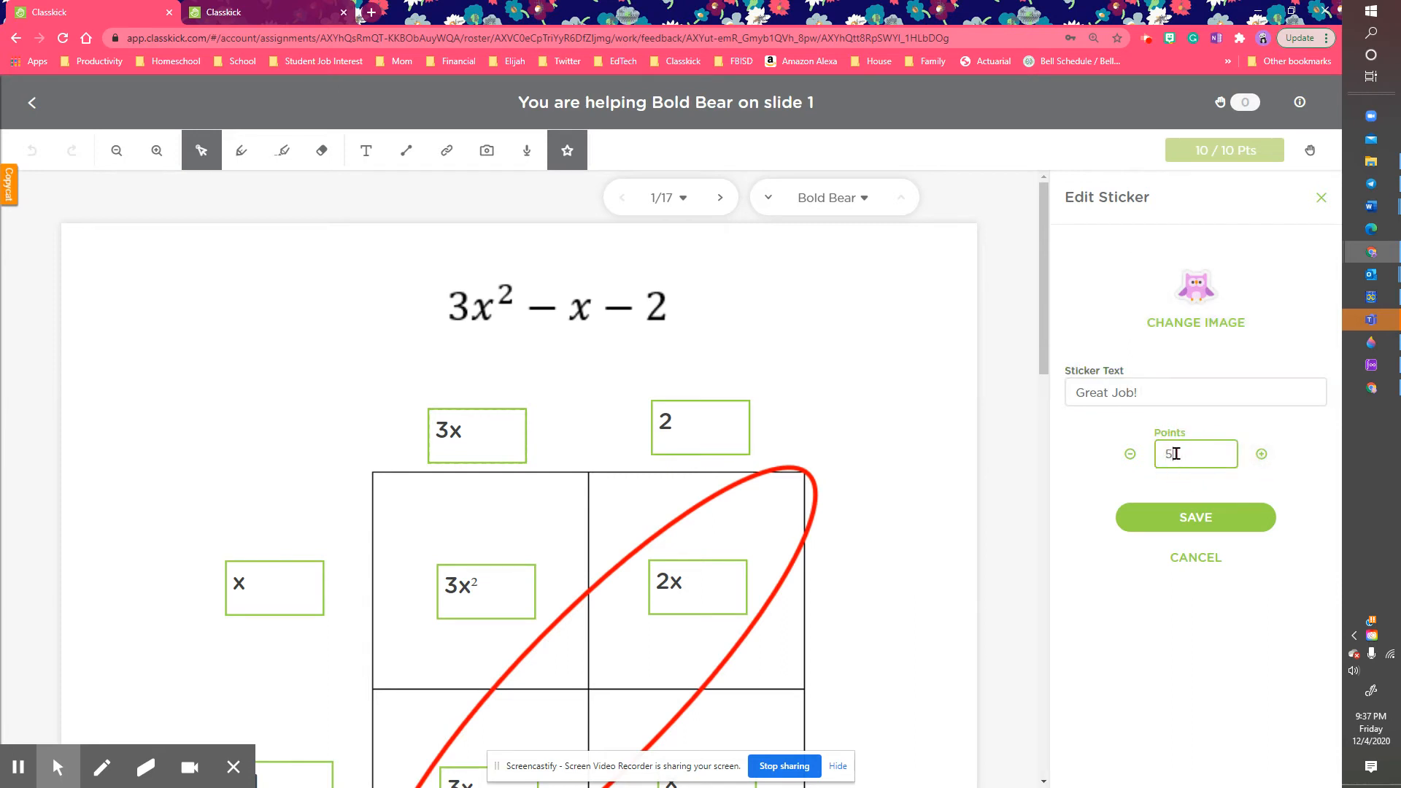
pyautogui.click(1240, 518)
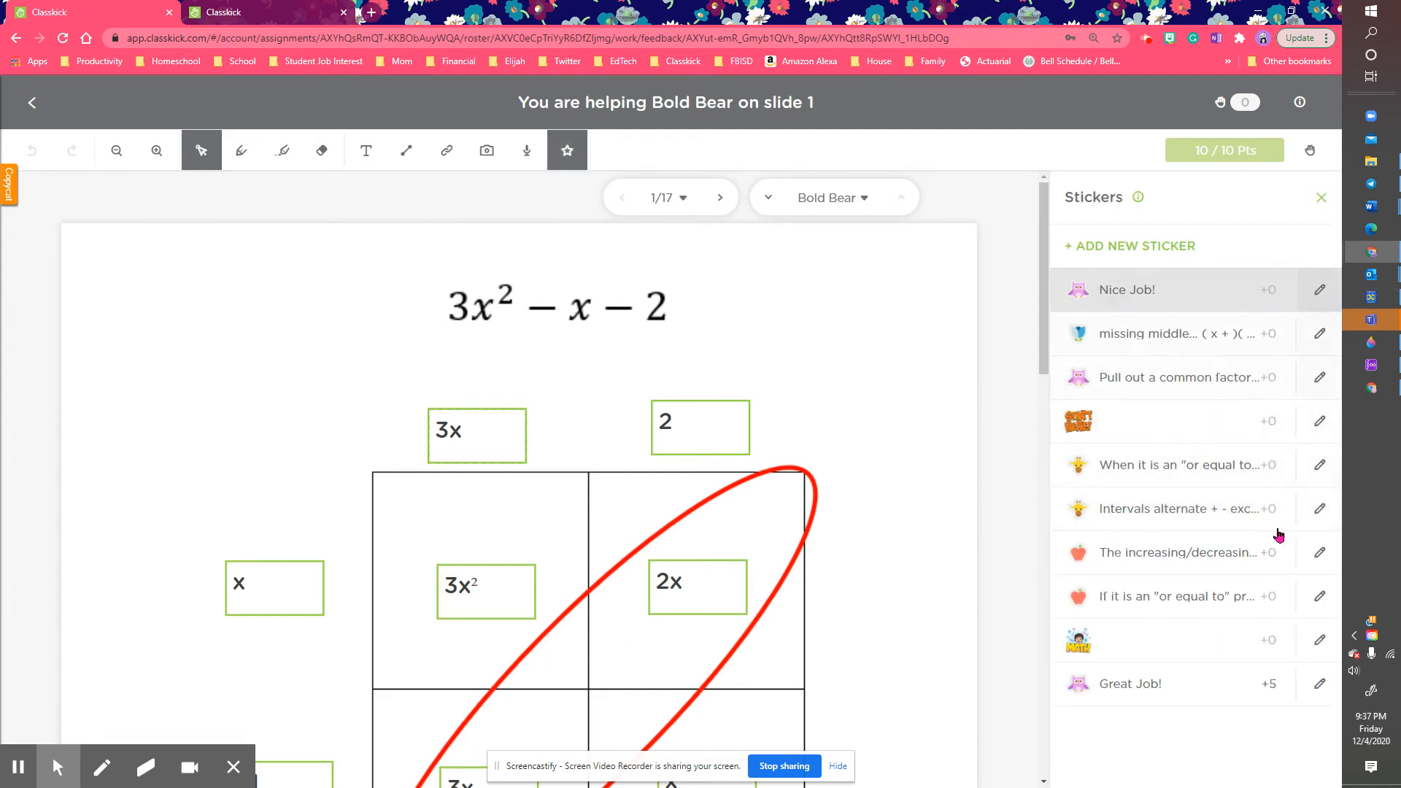
pyautogui.click(1182, 682)
pyautogui.click(787, 299)
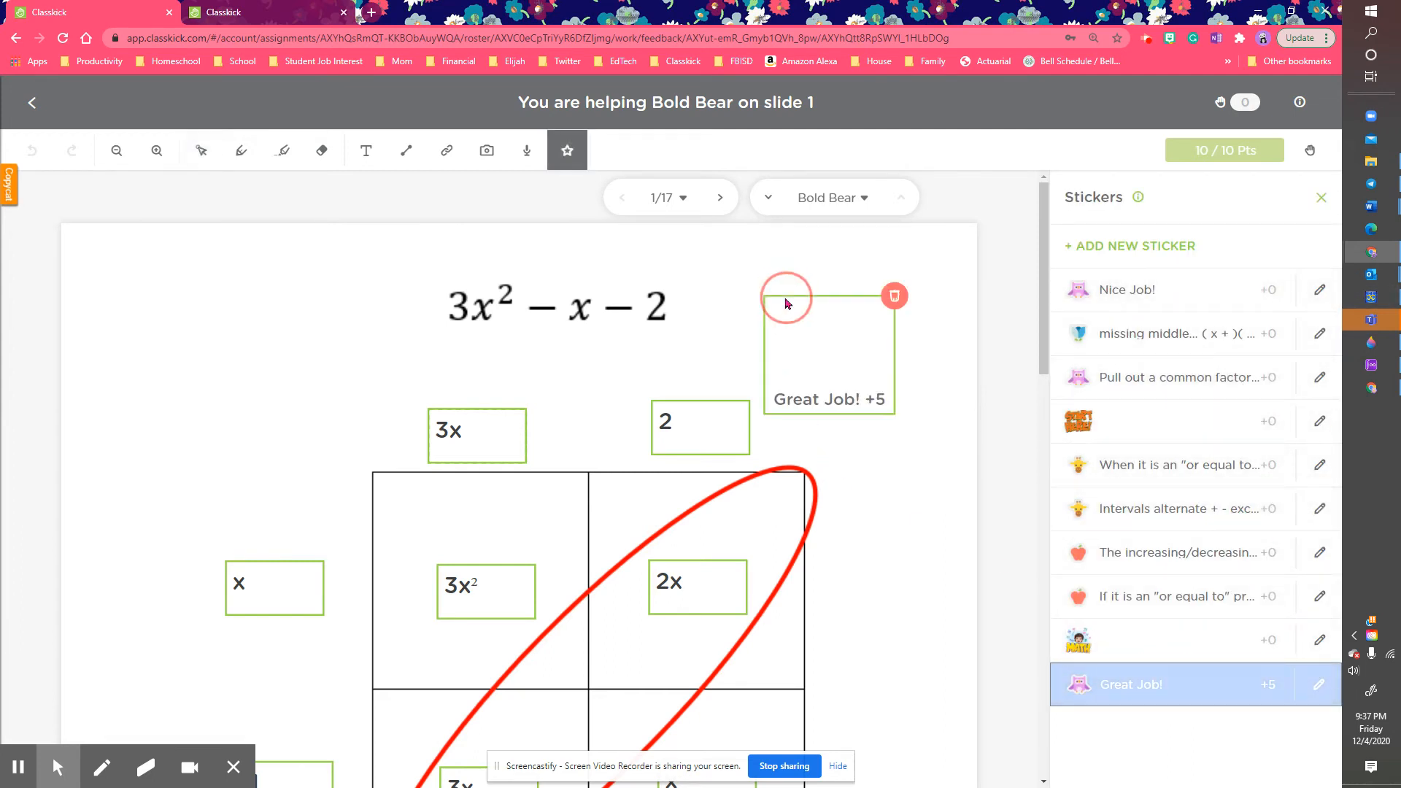
# Step: Stamp Great Job! +5 on Bold Bear's slide 2, then return to the class work grid
pyautogui.click(719, 199)
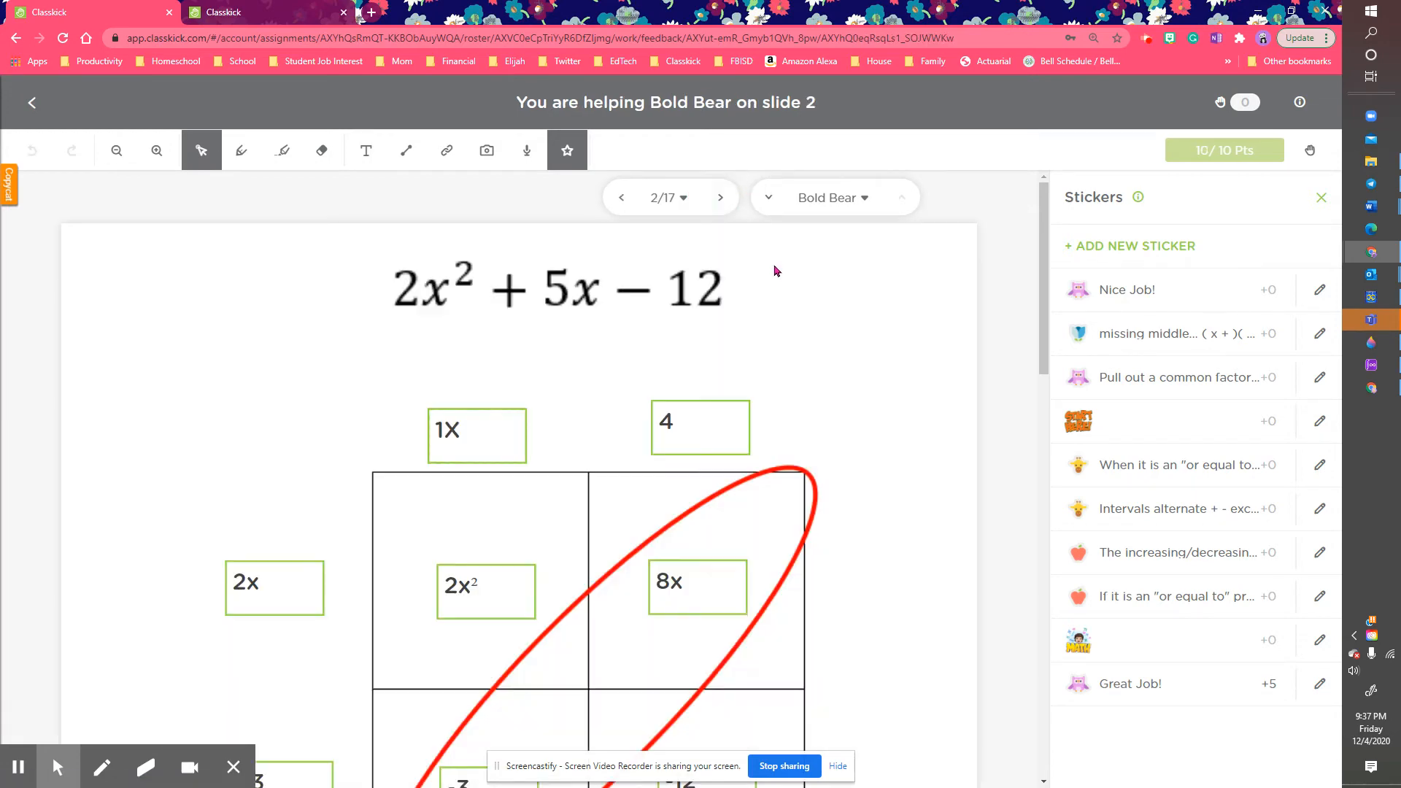
pyautogui.click(1156, 692)
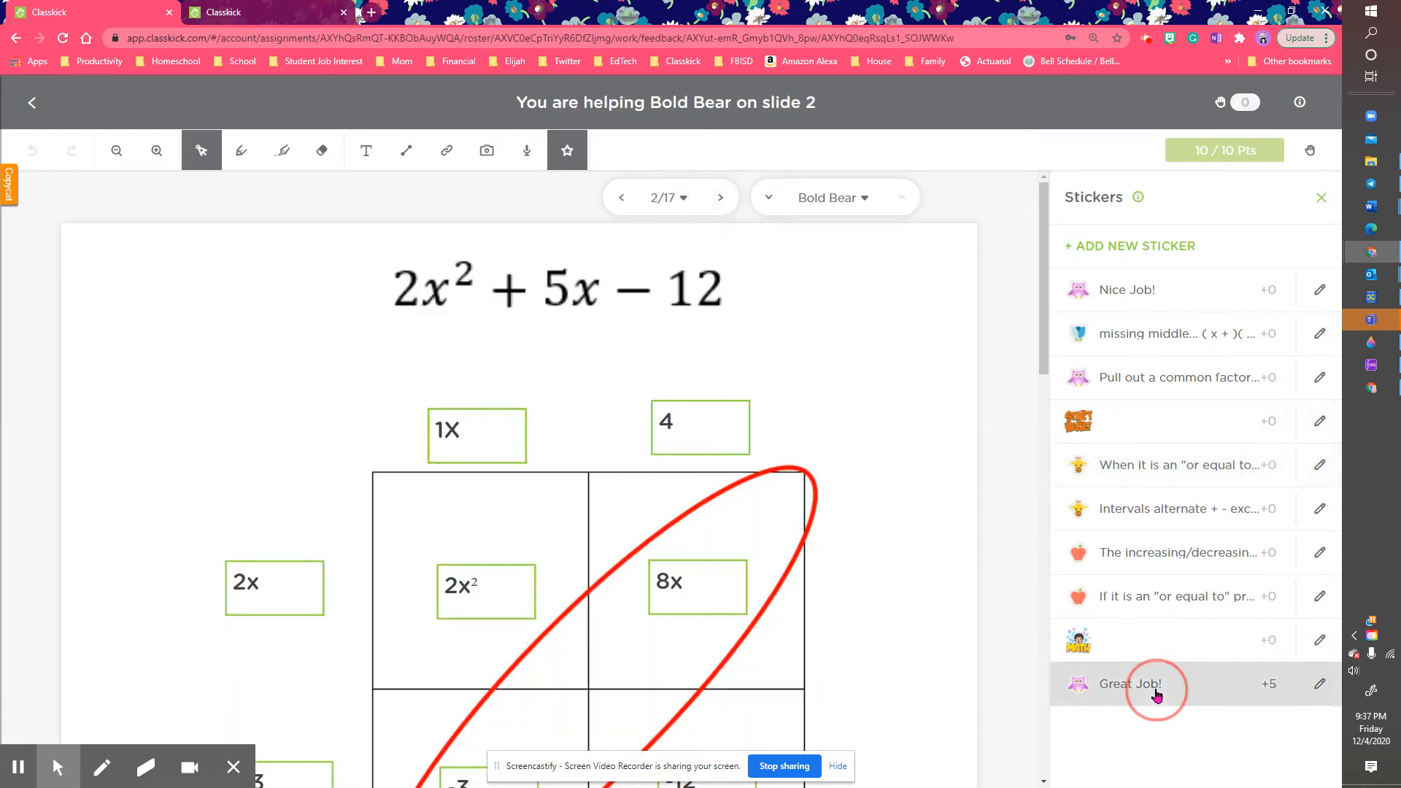
pyautogui.click(860, 315)
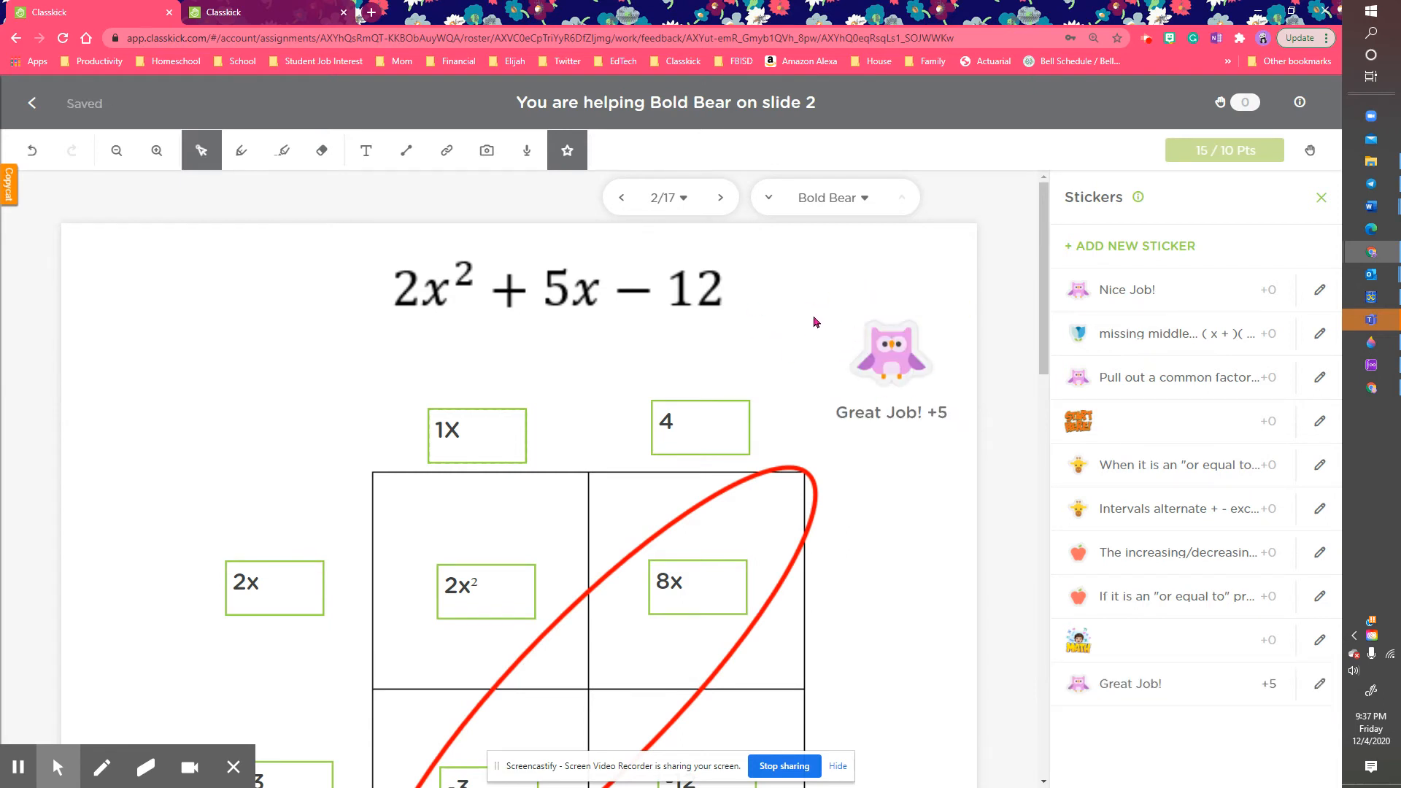
pyautogui.click(846, 324)
pyautogui.click(374, 252)
pyautogui.click(32, 102)
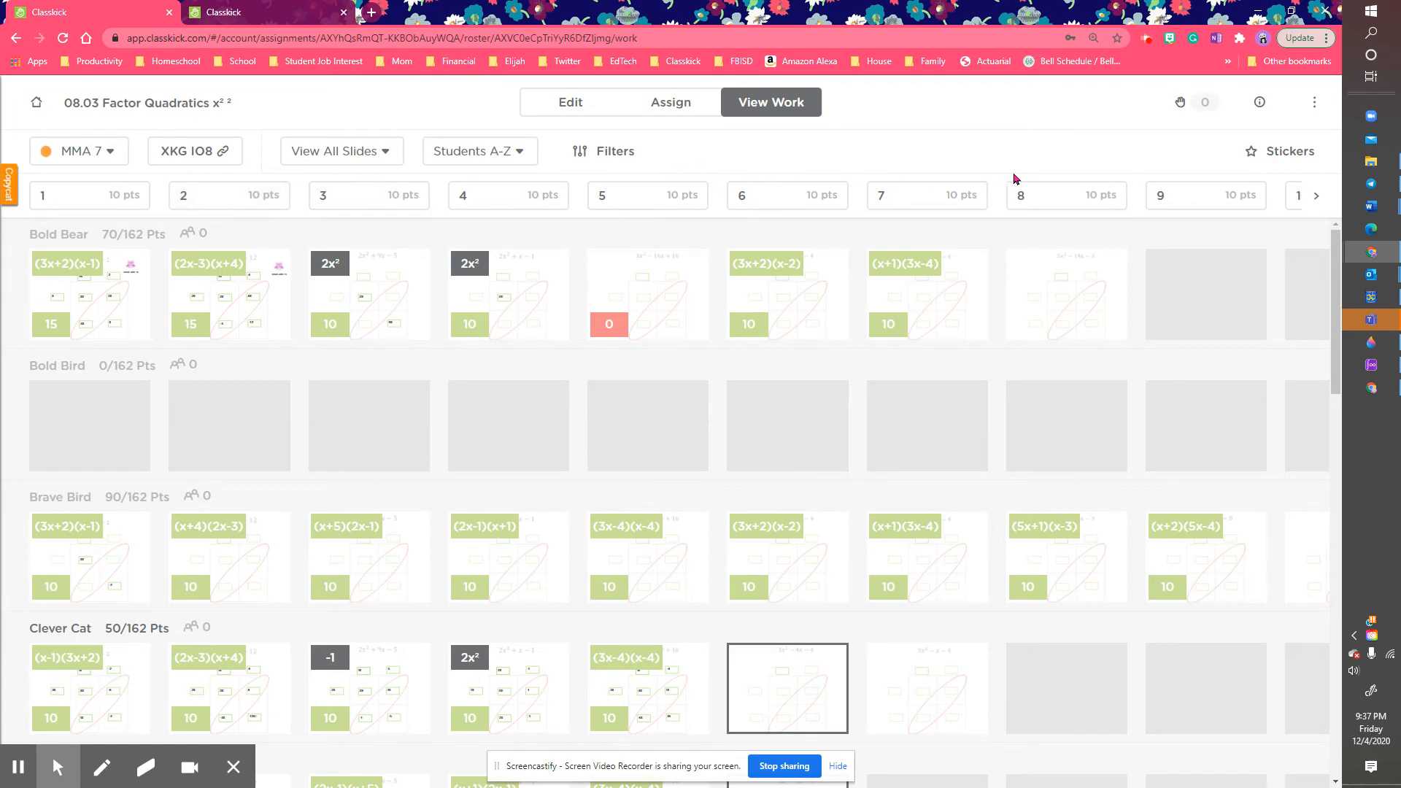
pyautogui.click(381, 157)
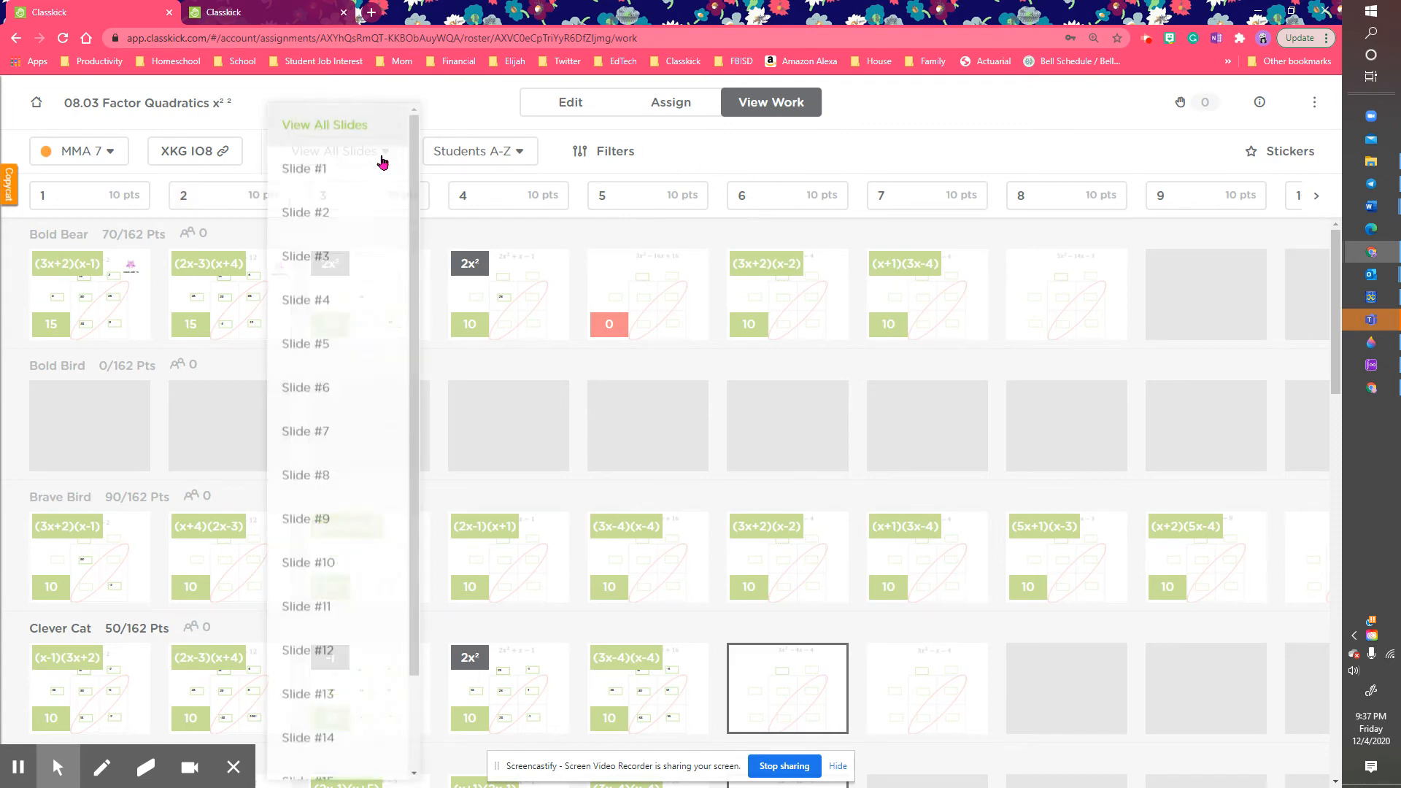
# Step: Filter the class work view to show Slide #1 for every student
pyautogui.click(441, 109)
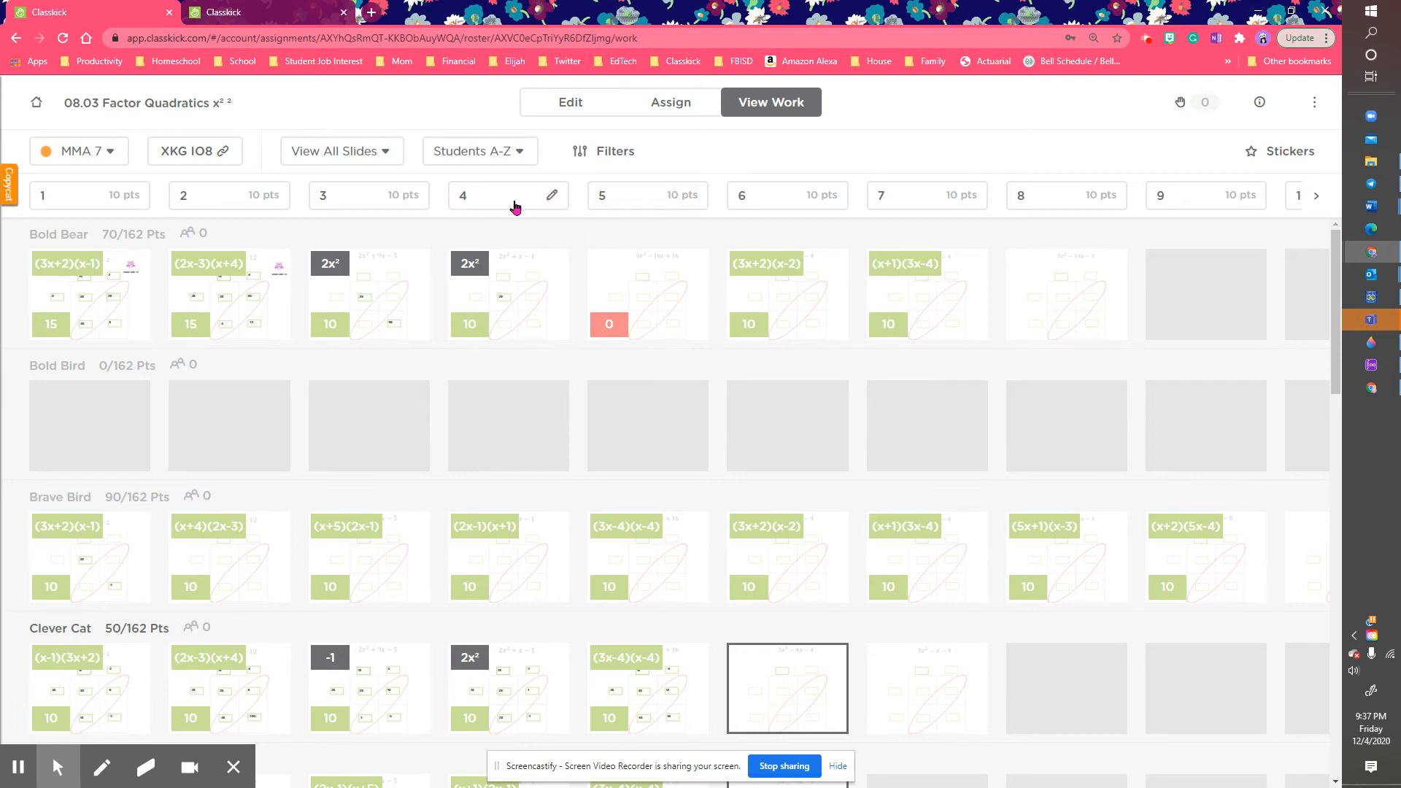
pyautogui.click(359, 160)
pyautogui.click(355, 182)
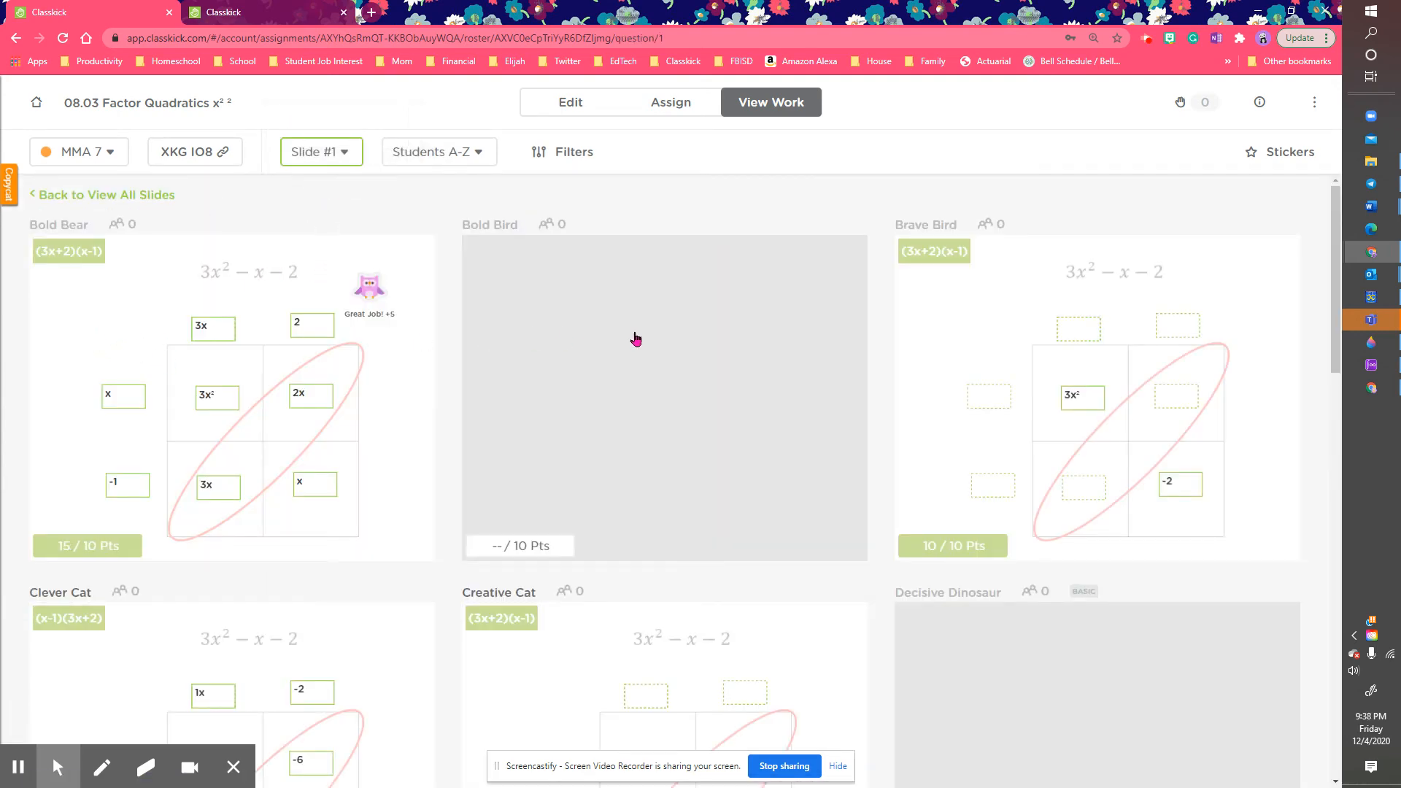
# Step: Stamp Great Job! +5 on Bold Bear, Brave Bird, Clever Cat and Creative Cat's slide 1
pyautogui.click(1255, 170)
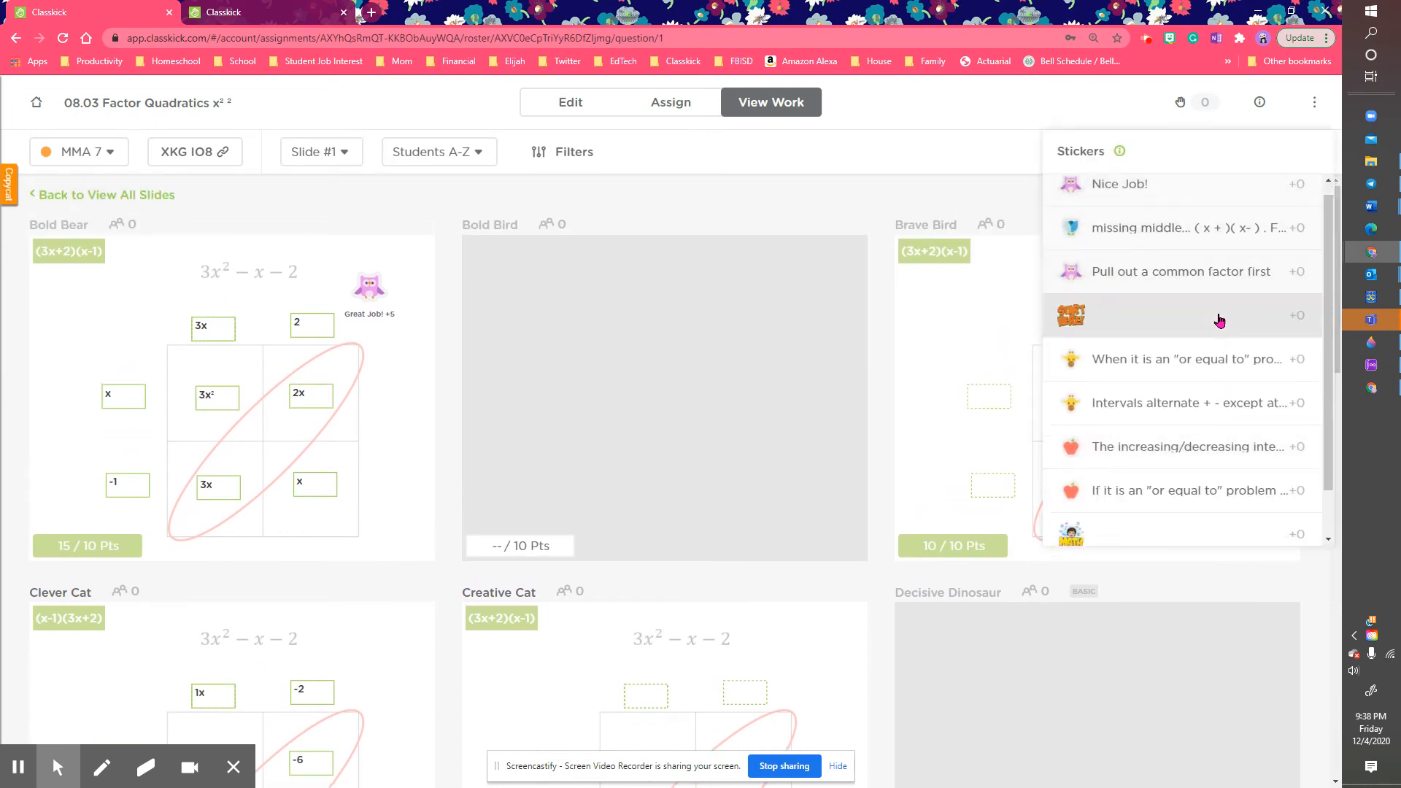
pyautogui.scroll(-2, 1219, 318)
pyautogui.click(1221, 528)
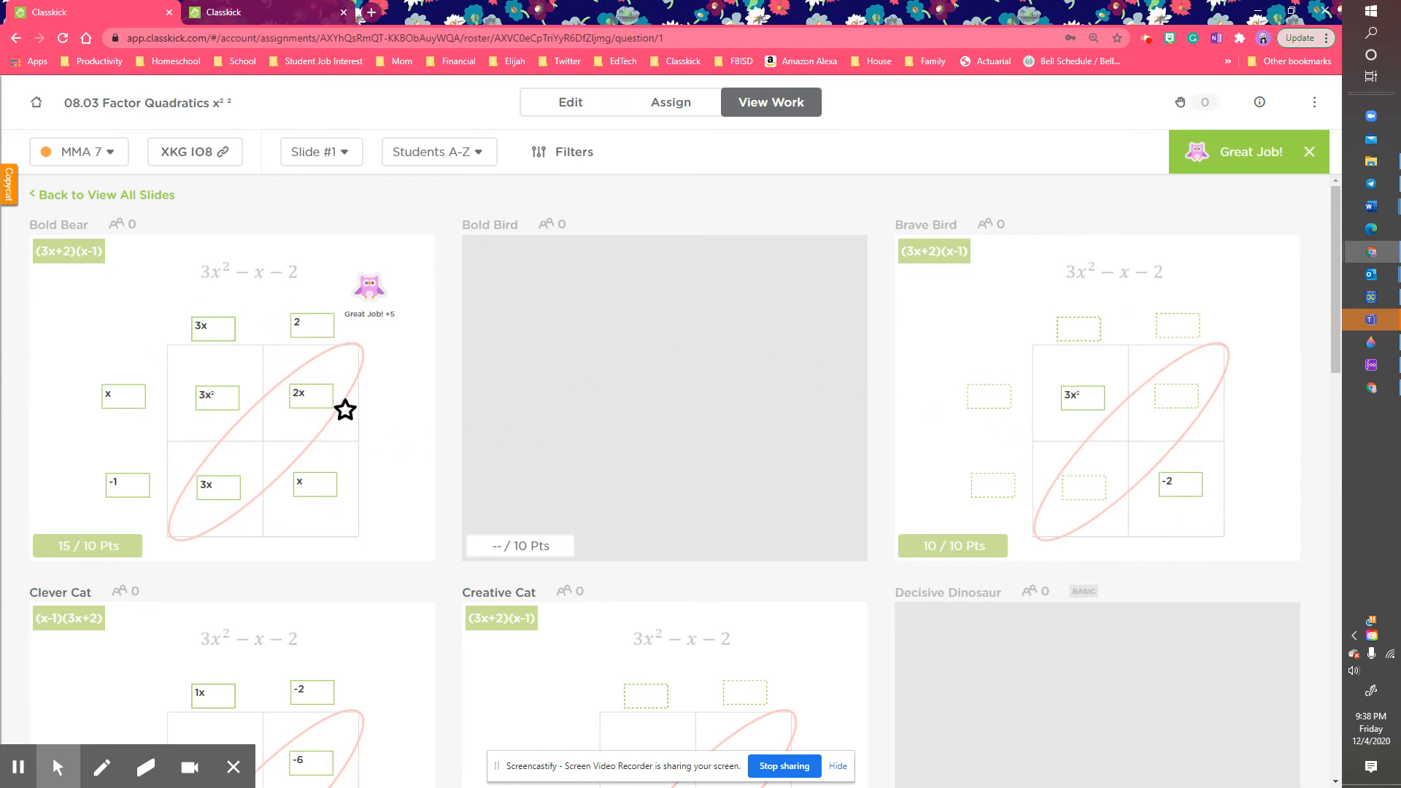
pyautogui.click(409, 412)
pyautogui.click(1087, 418)
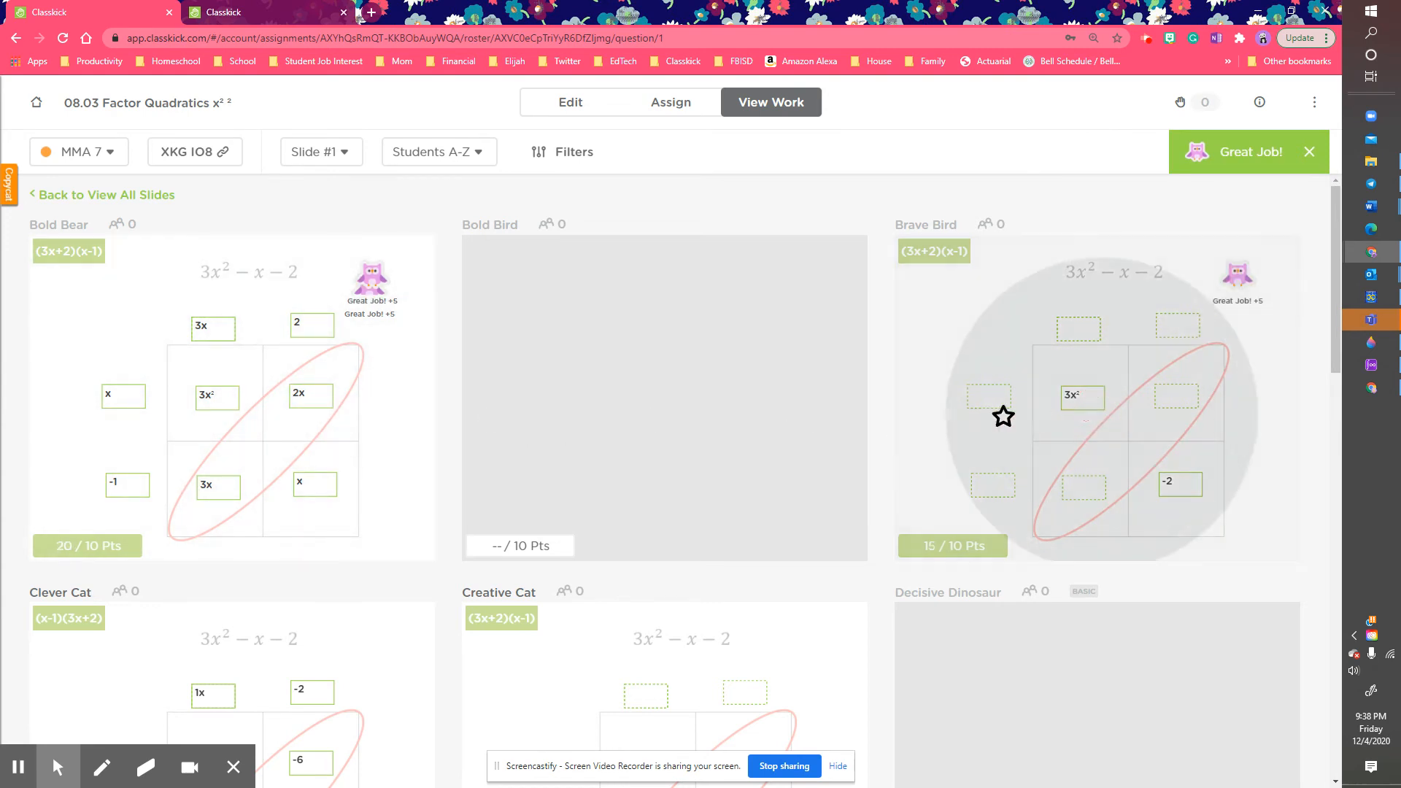
pyautogui.scroll(-4, 1004, 417)
pyautogui.click(339, 435)
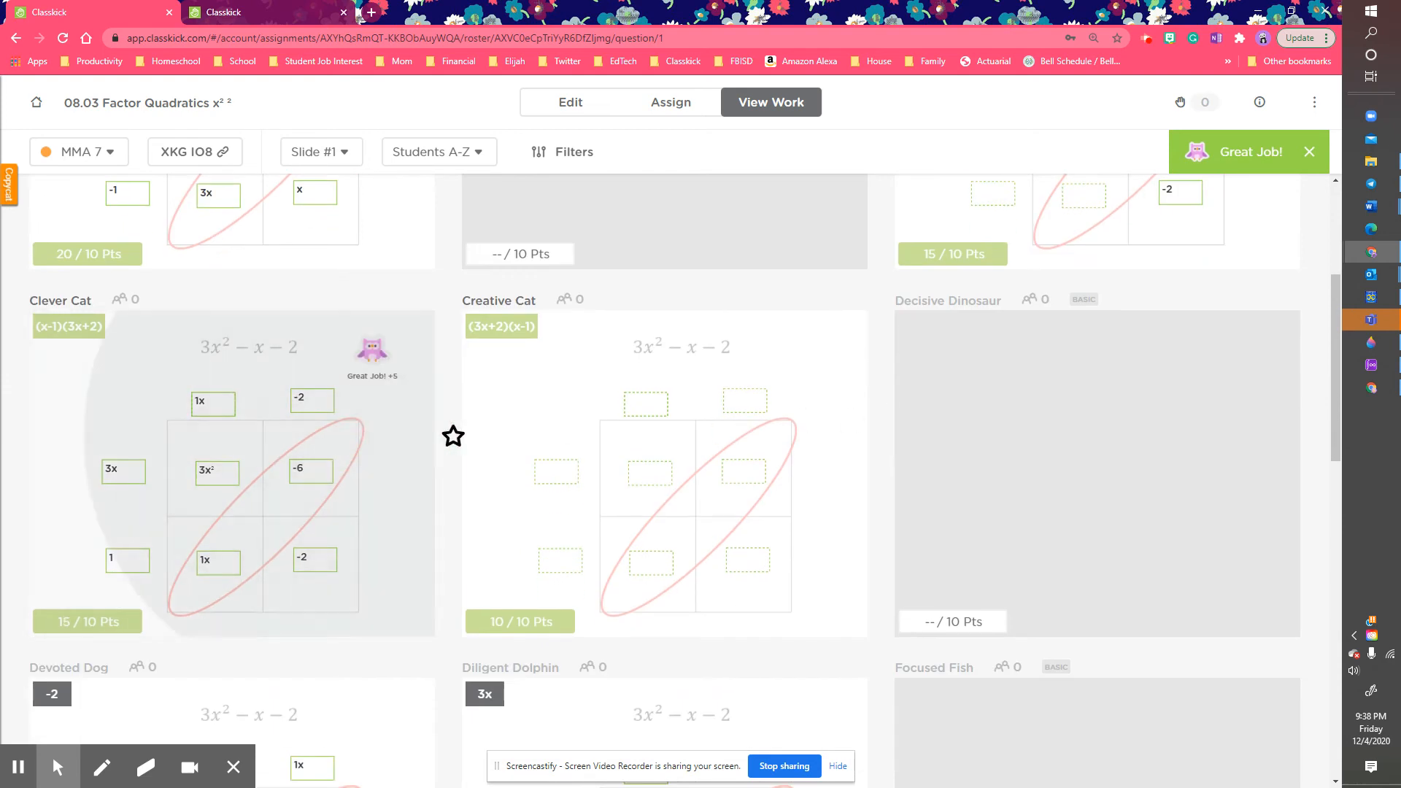
pyautogui.click(766, 435)
# Step: Stamp Great Job! +5 on Devoted Dog, Diligent Dolphin, Motivated Monkey and Plucky Pig, then stop stamping
pyautogui.scroll(-4, 751, 431)
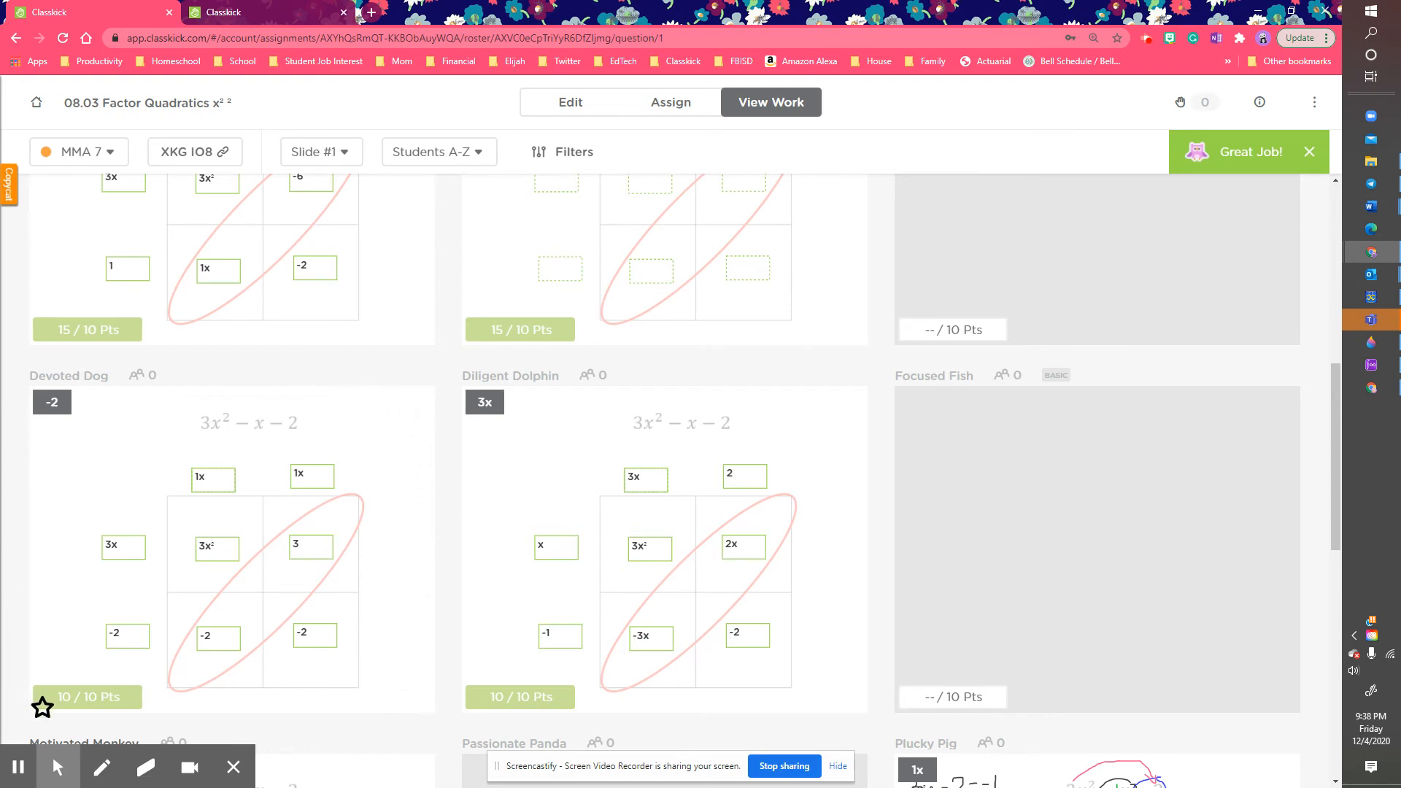
pyautogui.click(383, 481)
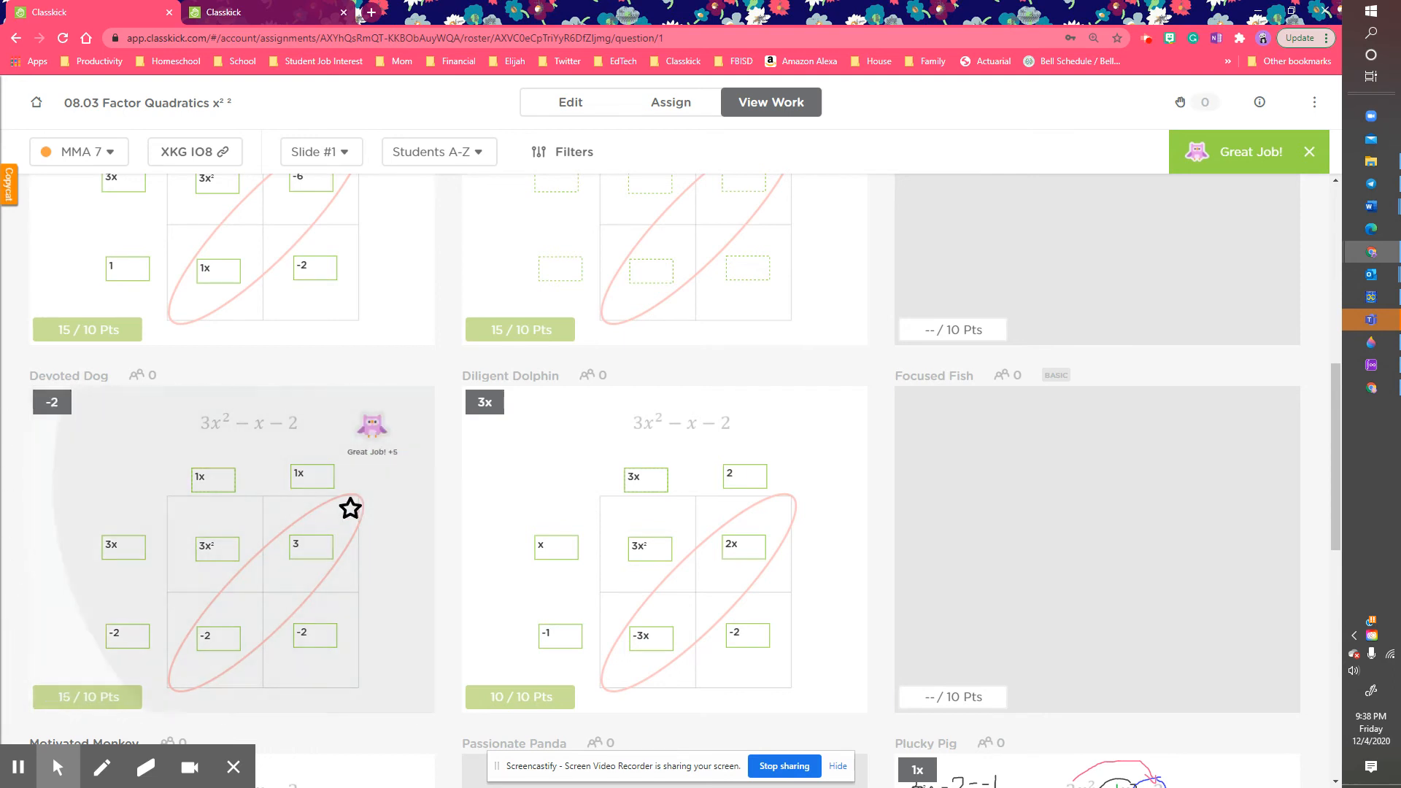
pyautogui.click(741, 501)
pyautogui.scroll(-4, 700, 510)
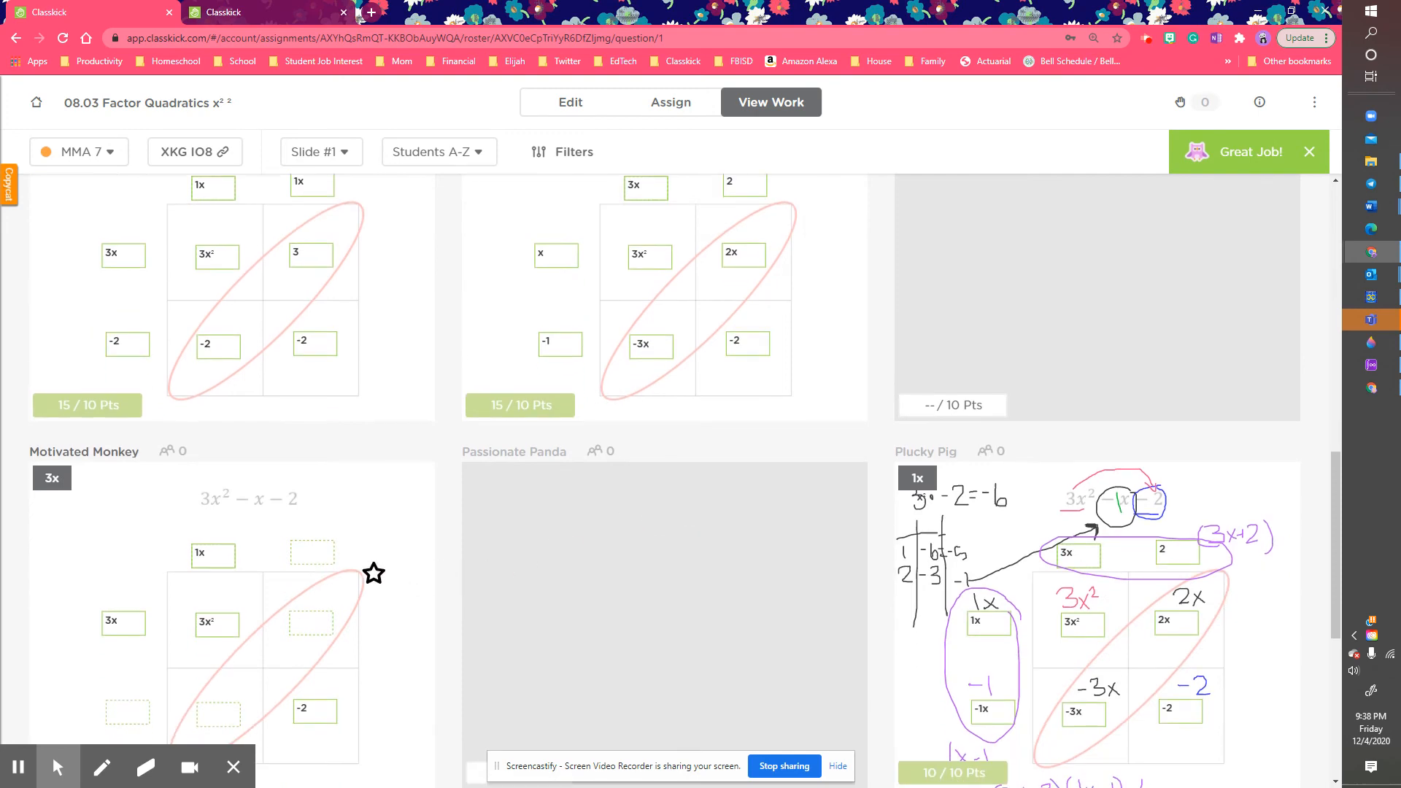
pyautogui.scroll(-1, 374, 573)
pyautogui.click(370, 431)
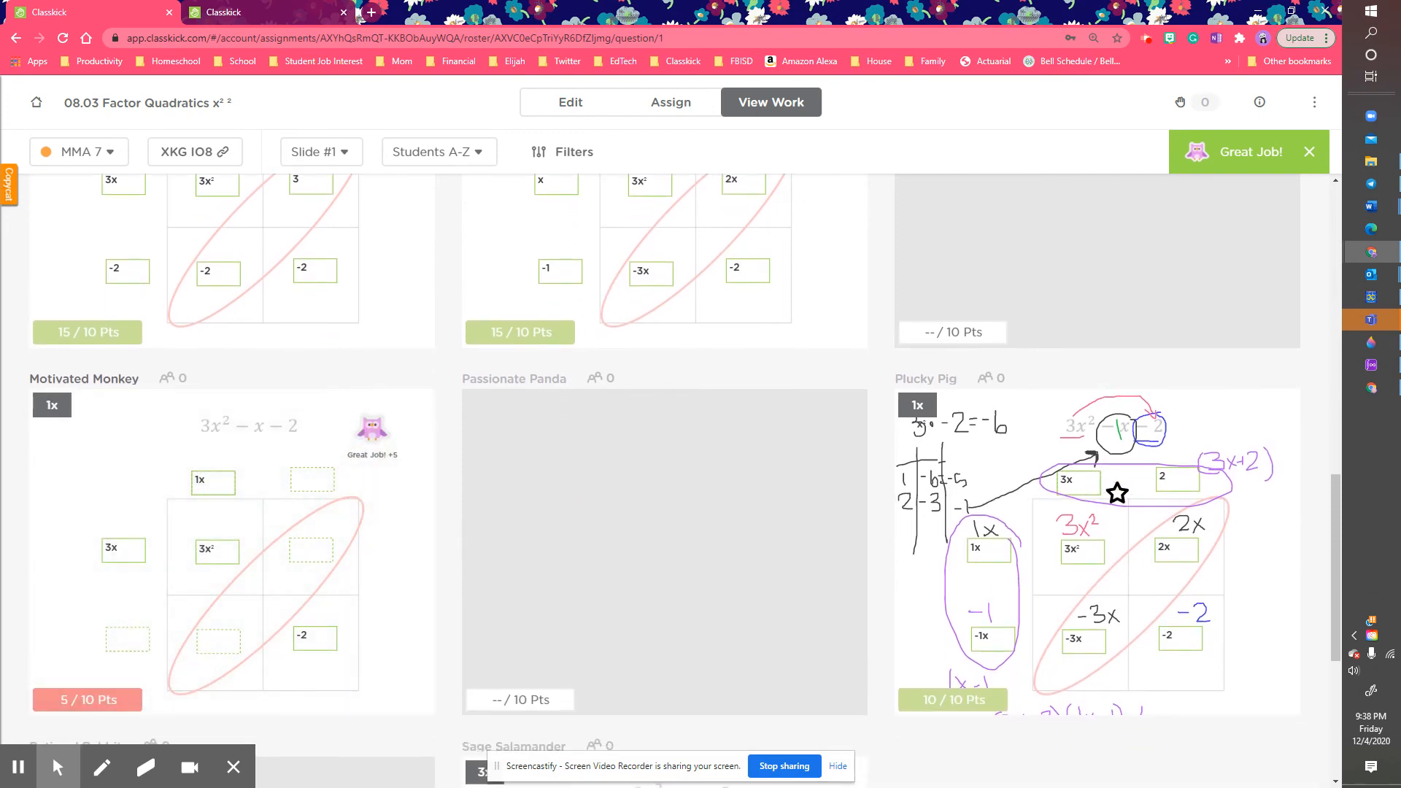
pyautogui.click(1227, 448)
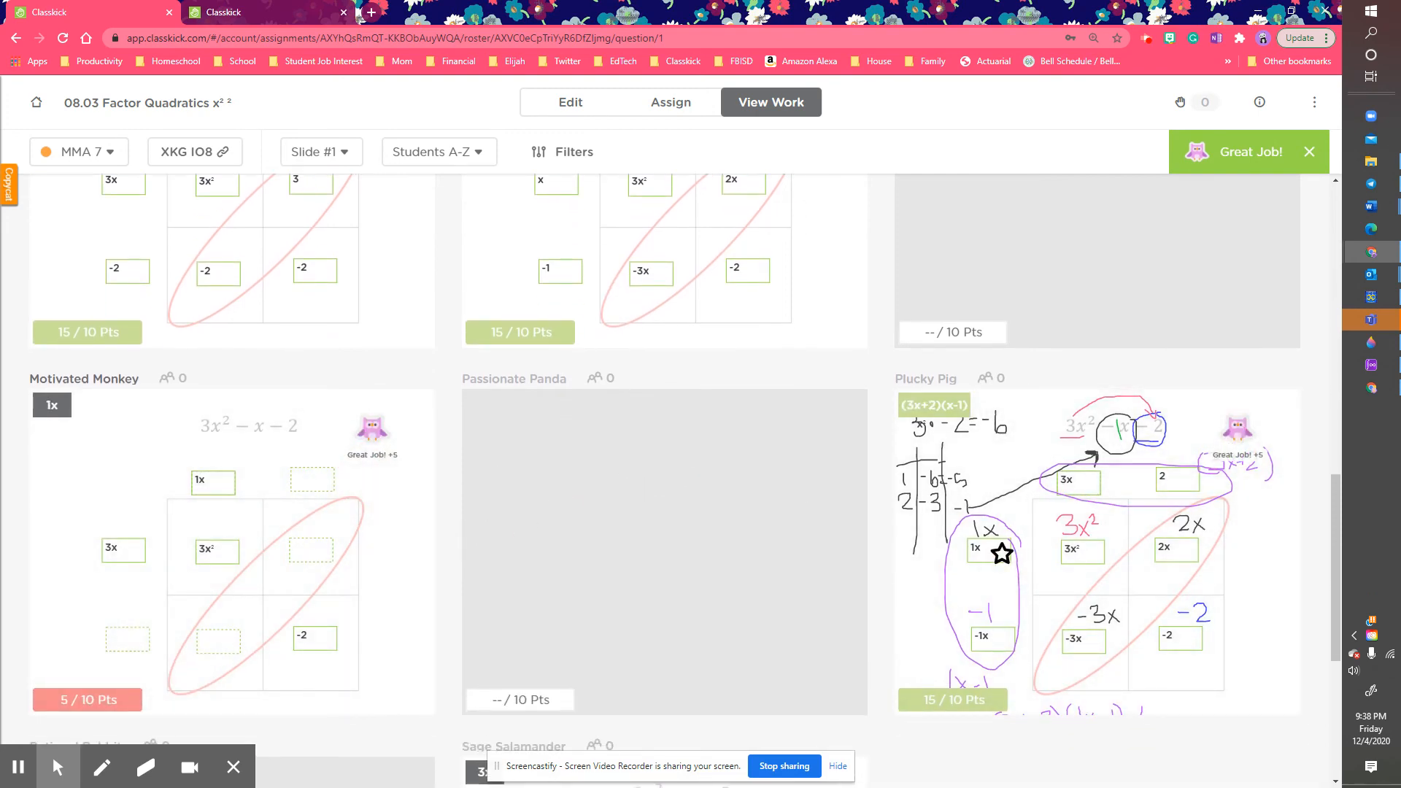
pyautogui.scroll(4, 1002, 554)
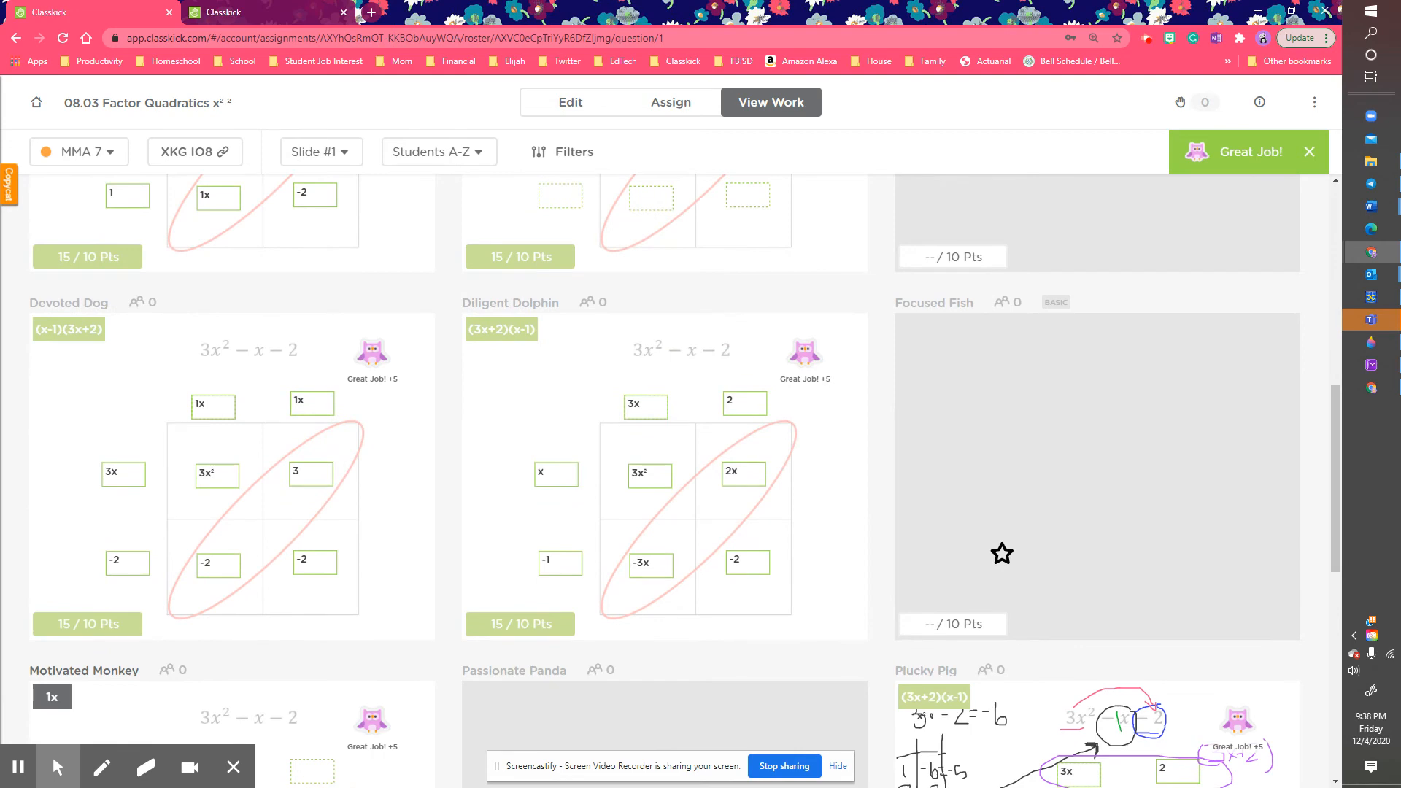
pyautogui.scroll(9, 1002, 553)
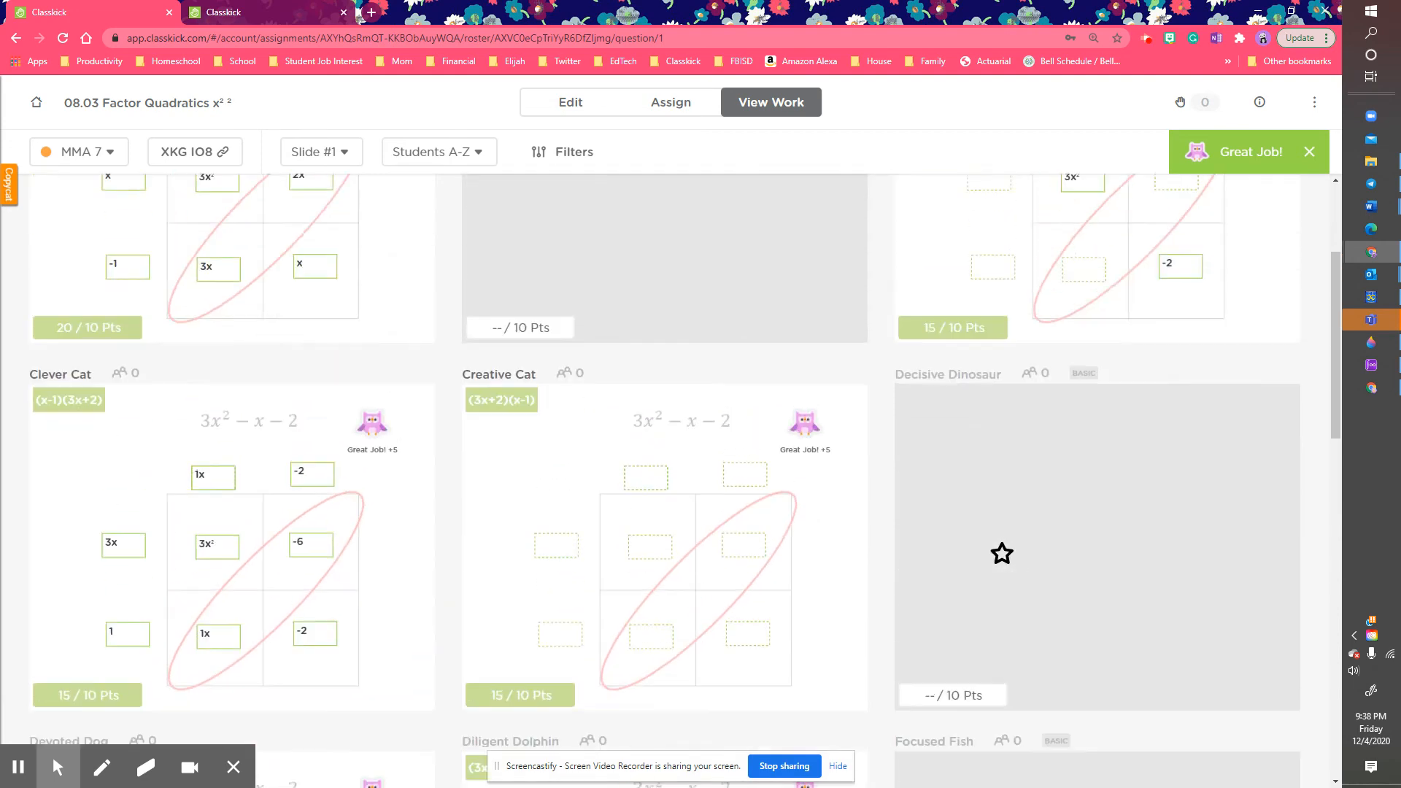
pyautogui.scroll(-1, 1150, 427)
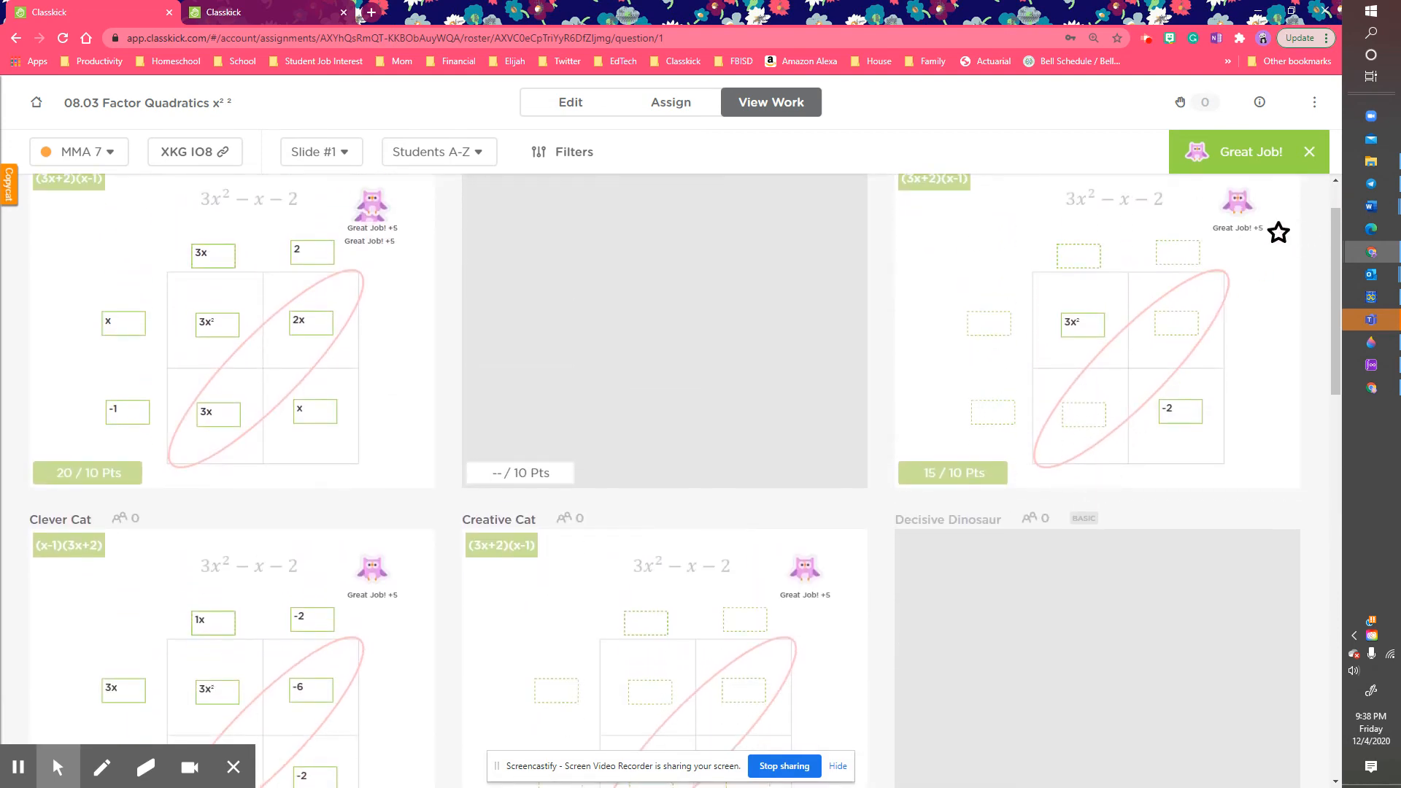
pyautogui.click(1310, 154)
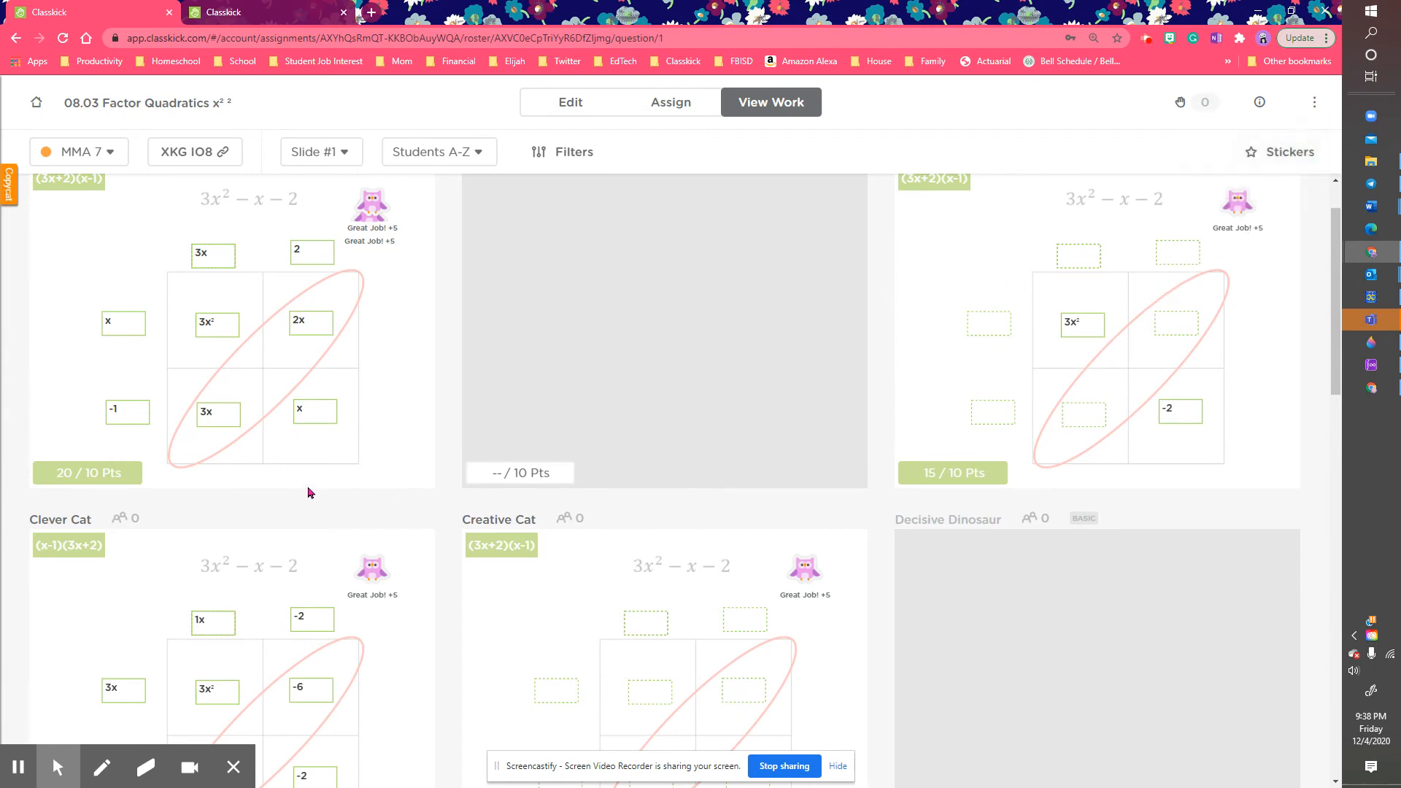
# Step: Lower the first row's slide 1 grades to 10 points, skipping the ungraded card
pyautogui.click(73, 476)
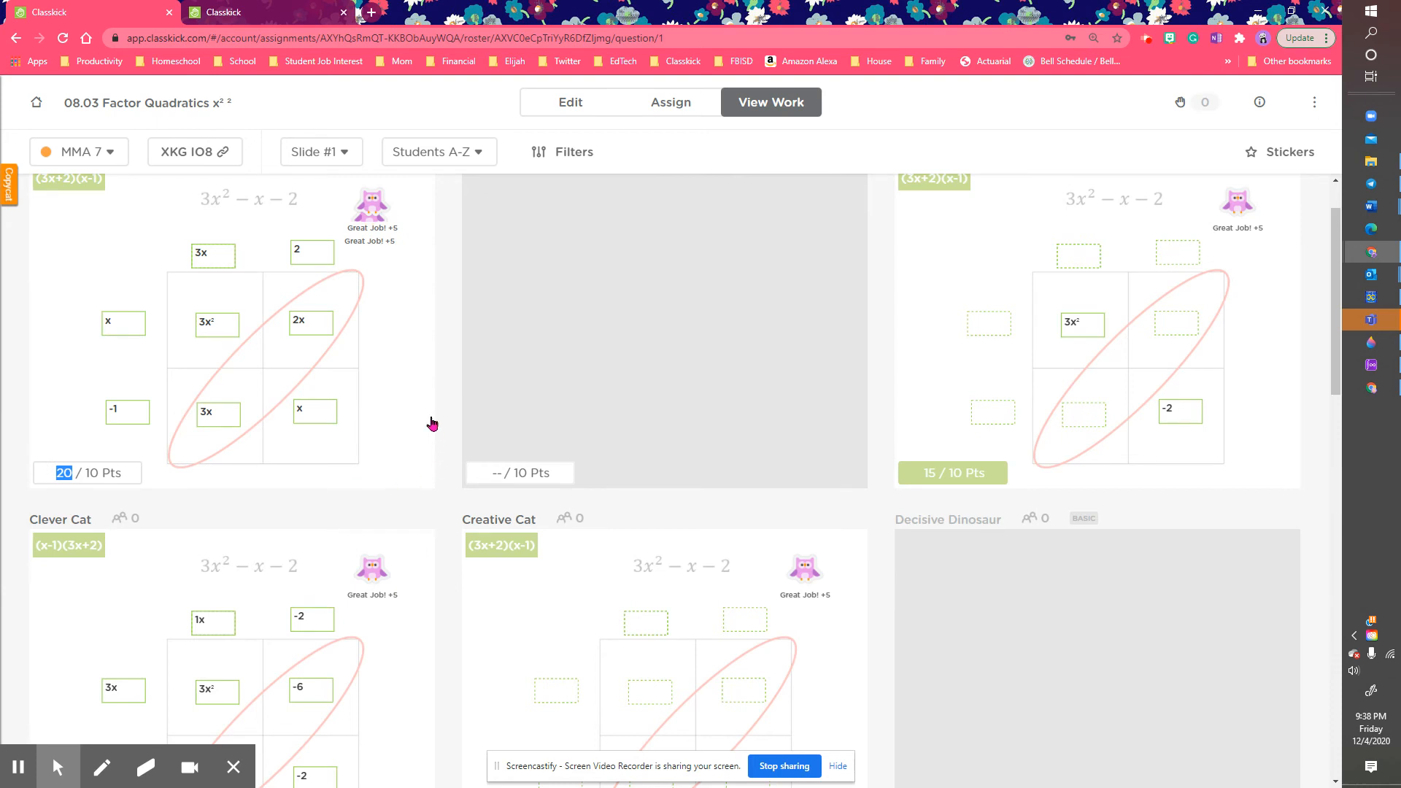
pyautogui.write('10')
pyautogui.press('Tab')
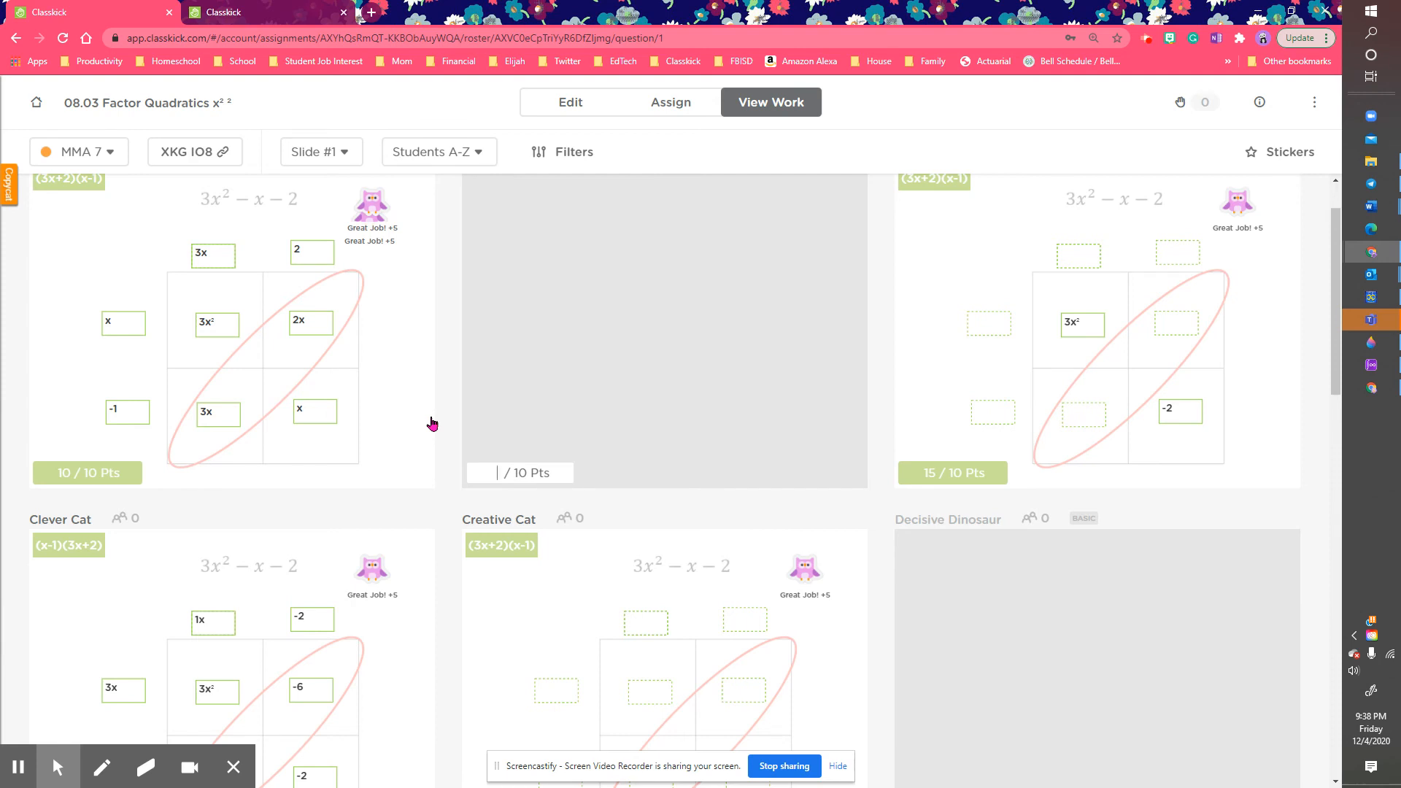
pyautogui.press('Tab')
pyautogui.write('10')
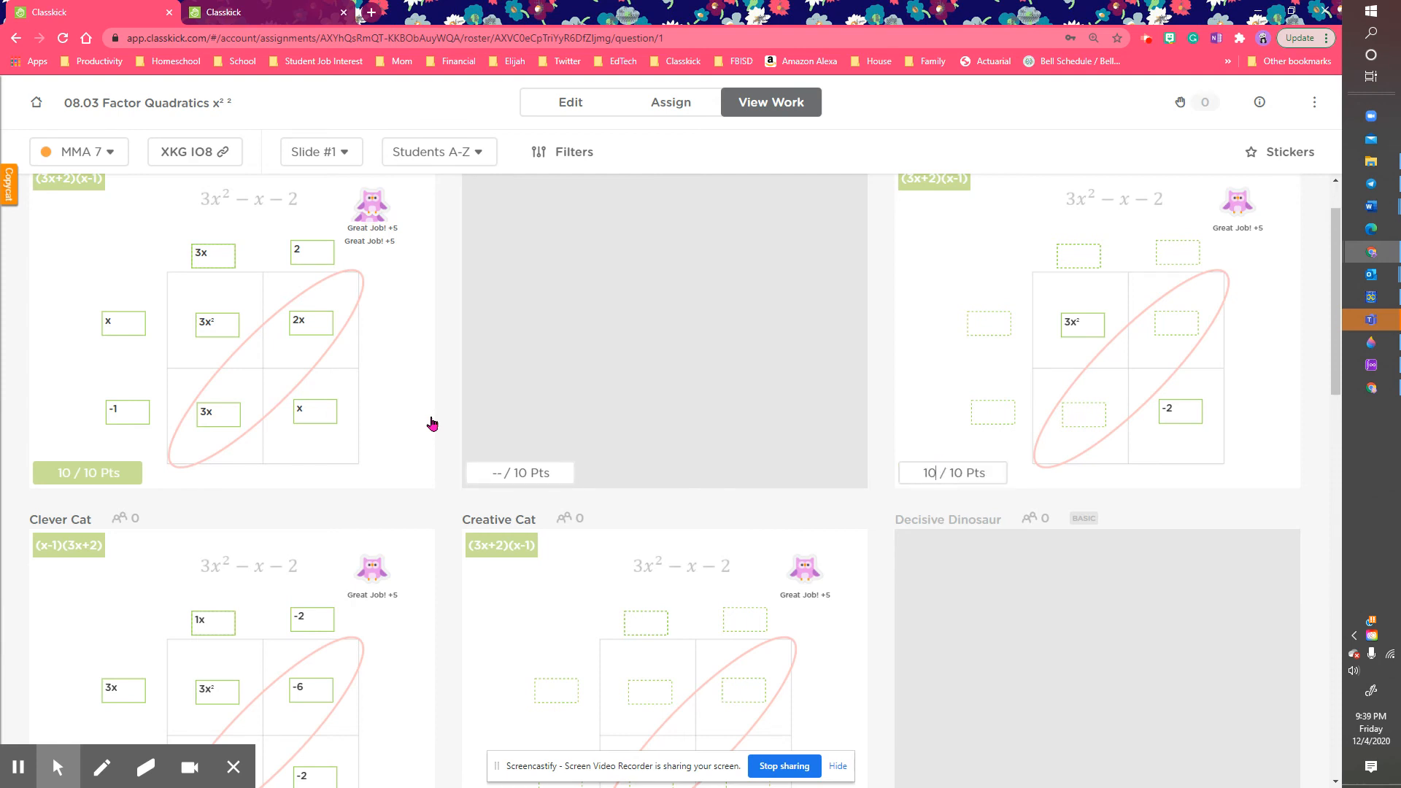
pyautogui.press('Tab')
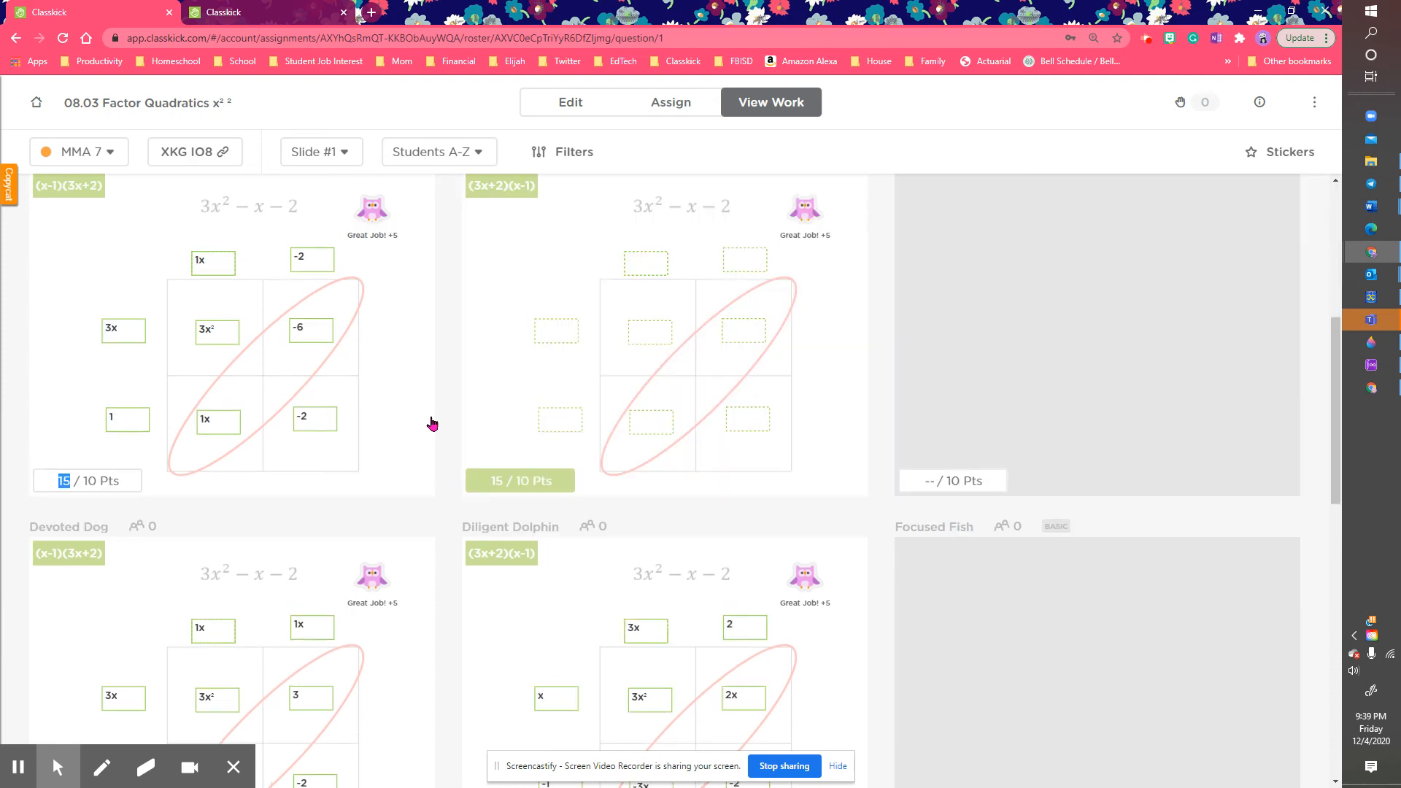
# Step: Grade the next row 10, 5, 10 and 10 points, leaving empty cards ungraded
pyautogui.write('10')
pyautogui.press('Tab')
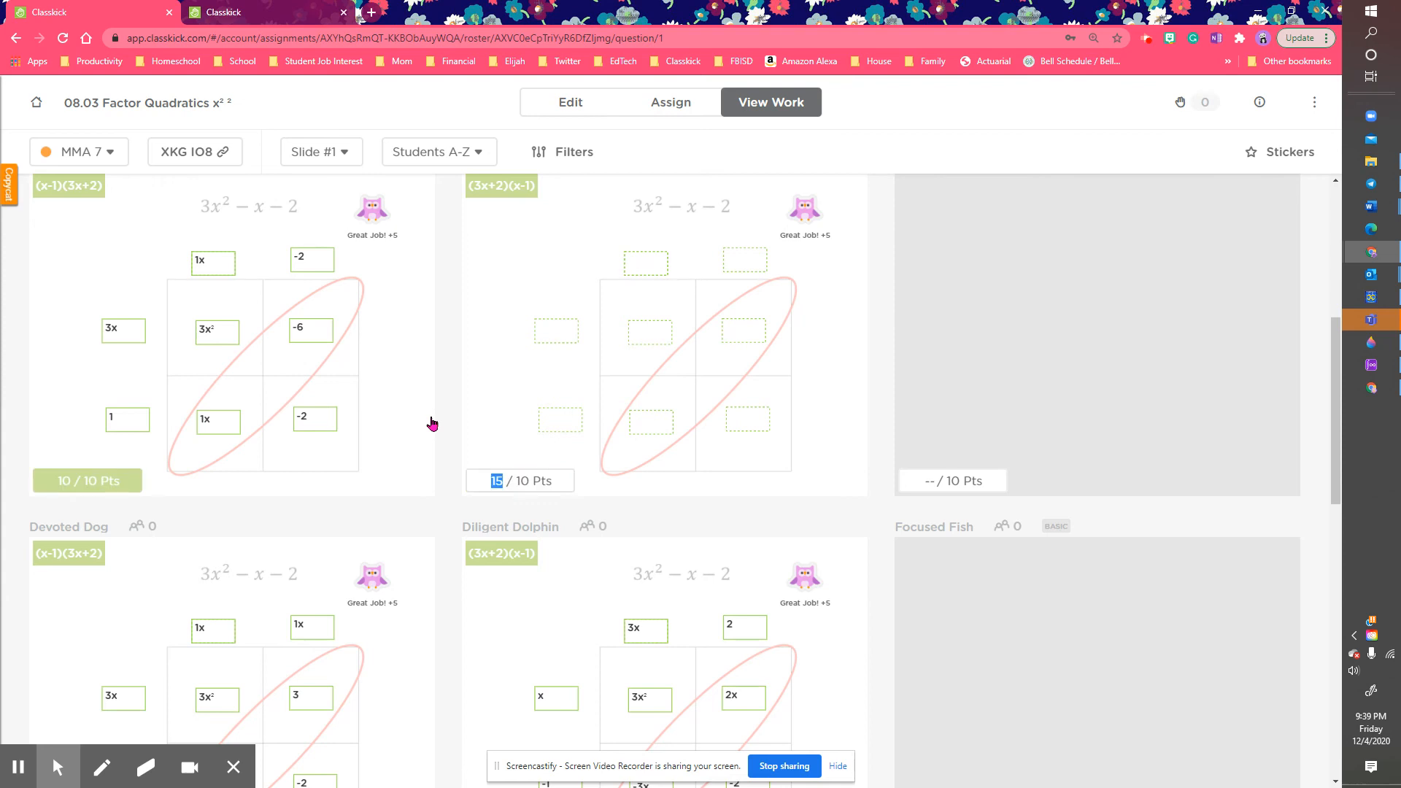
pyautogui.write('5')
pyautogui.press('Tab')
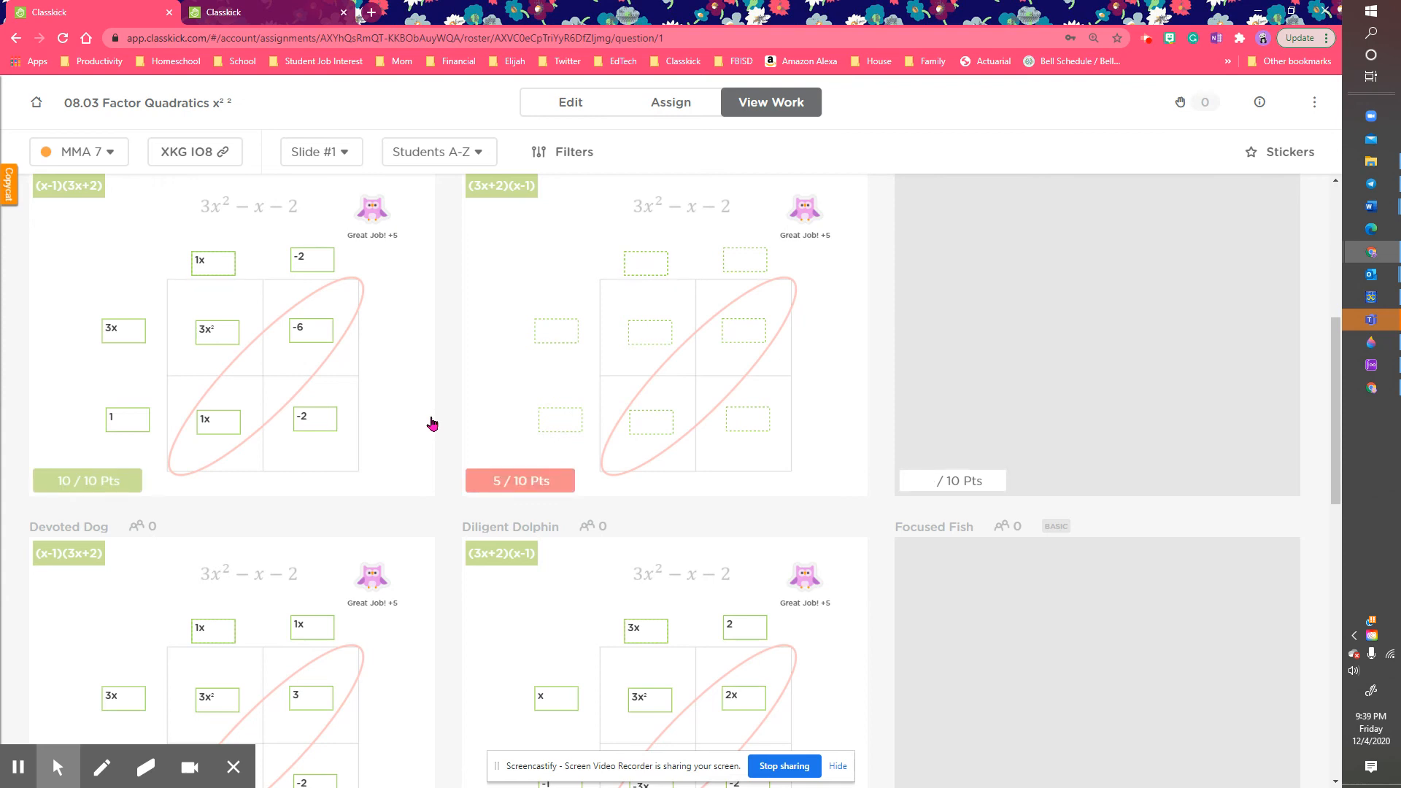
pyautogui.press('Tab')
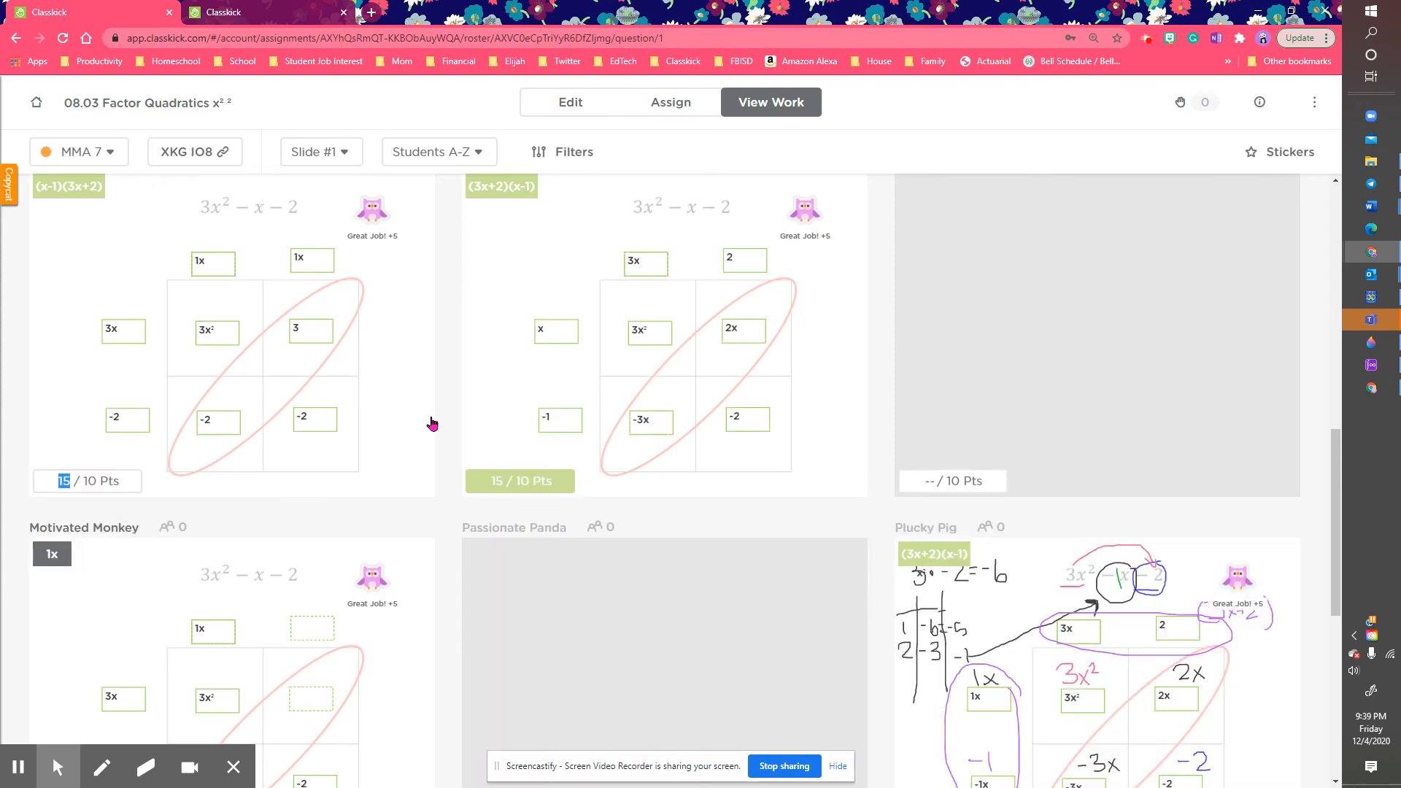
pyautogui.write('10')
pyautogui.press('Tab')
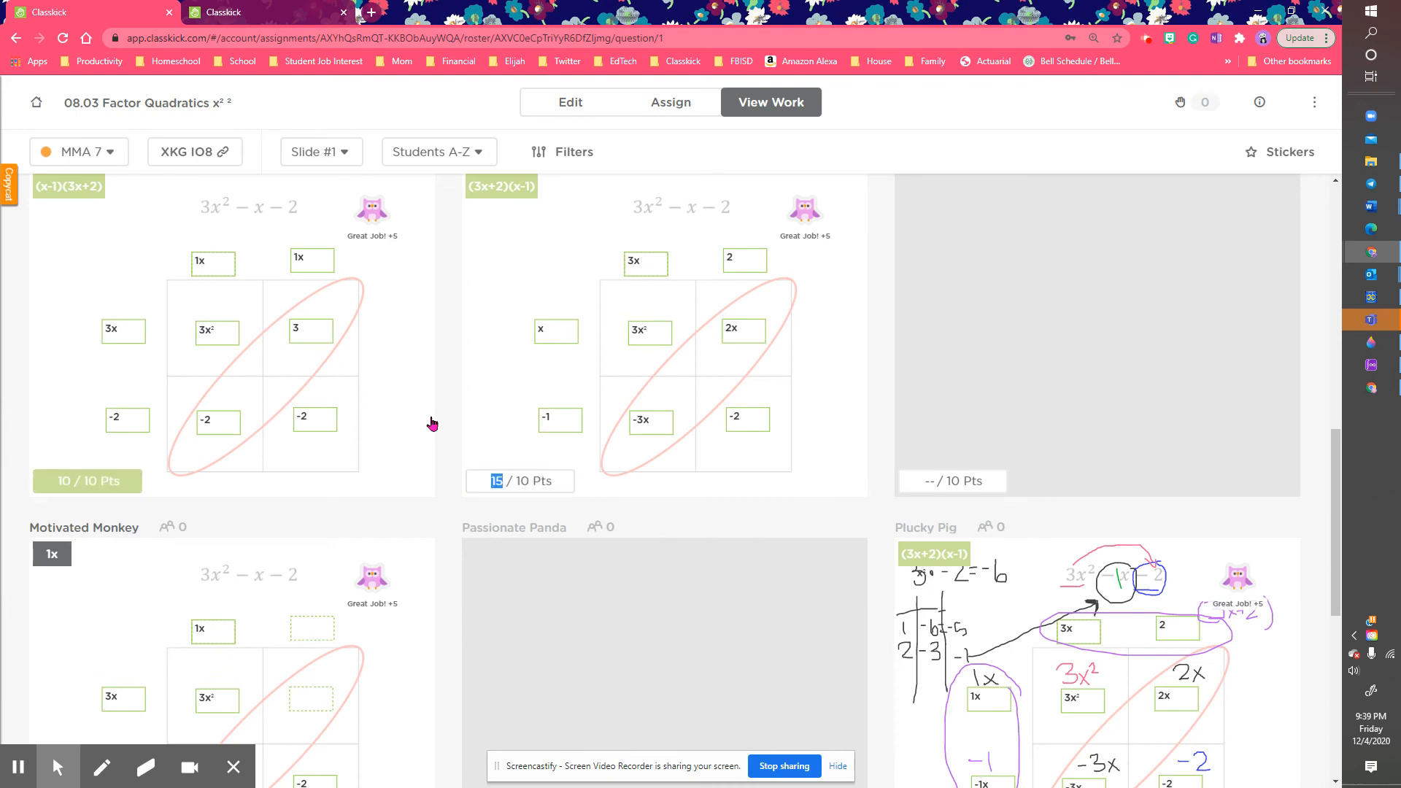
pyautogui.write('10')
pyautogui.press('Tab')
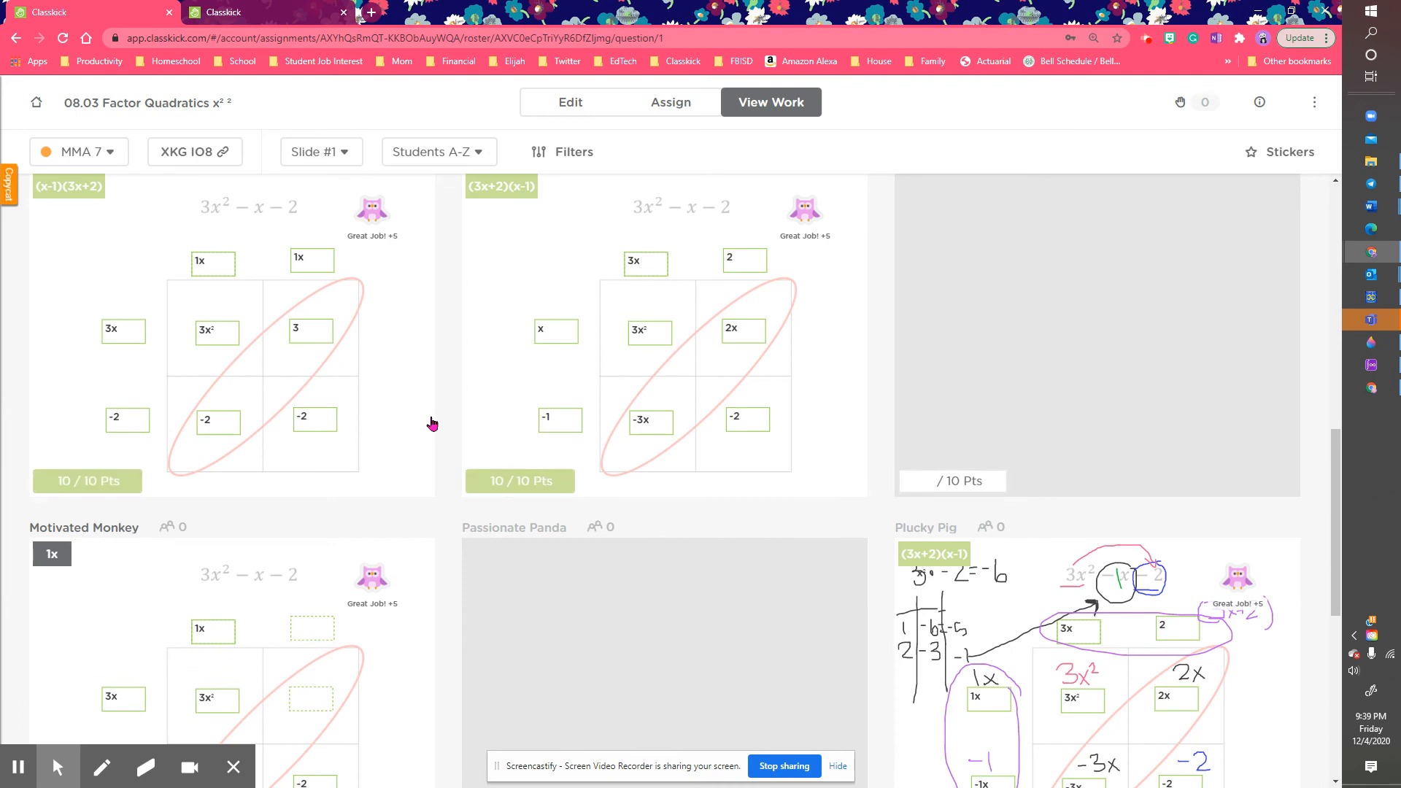
pyautogui.press('Tab')
pyautogui.press('Tab')
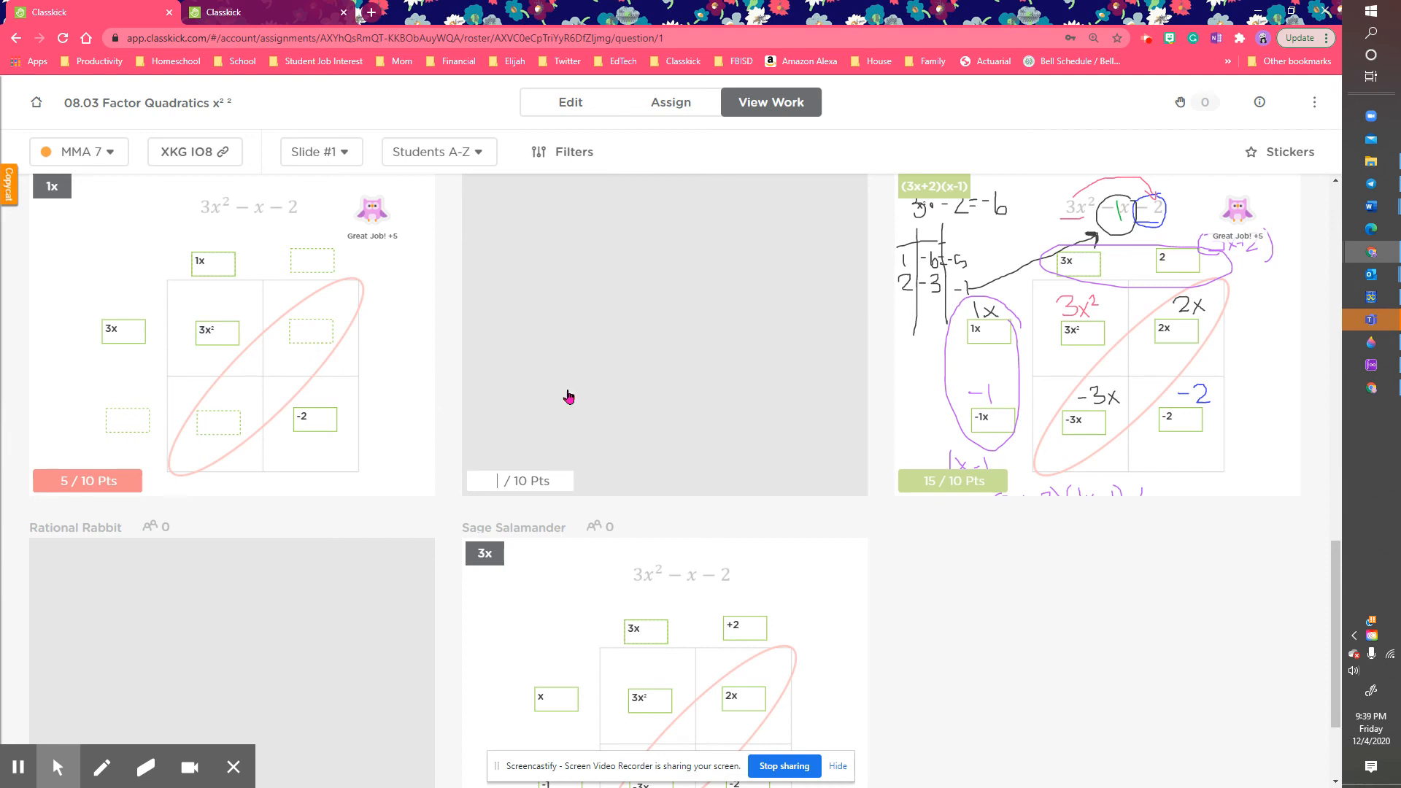
# Step: Lower the annotated card's 15-point grade to 10 points
pyautogui.click(928, 480)
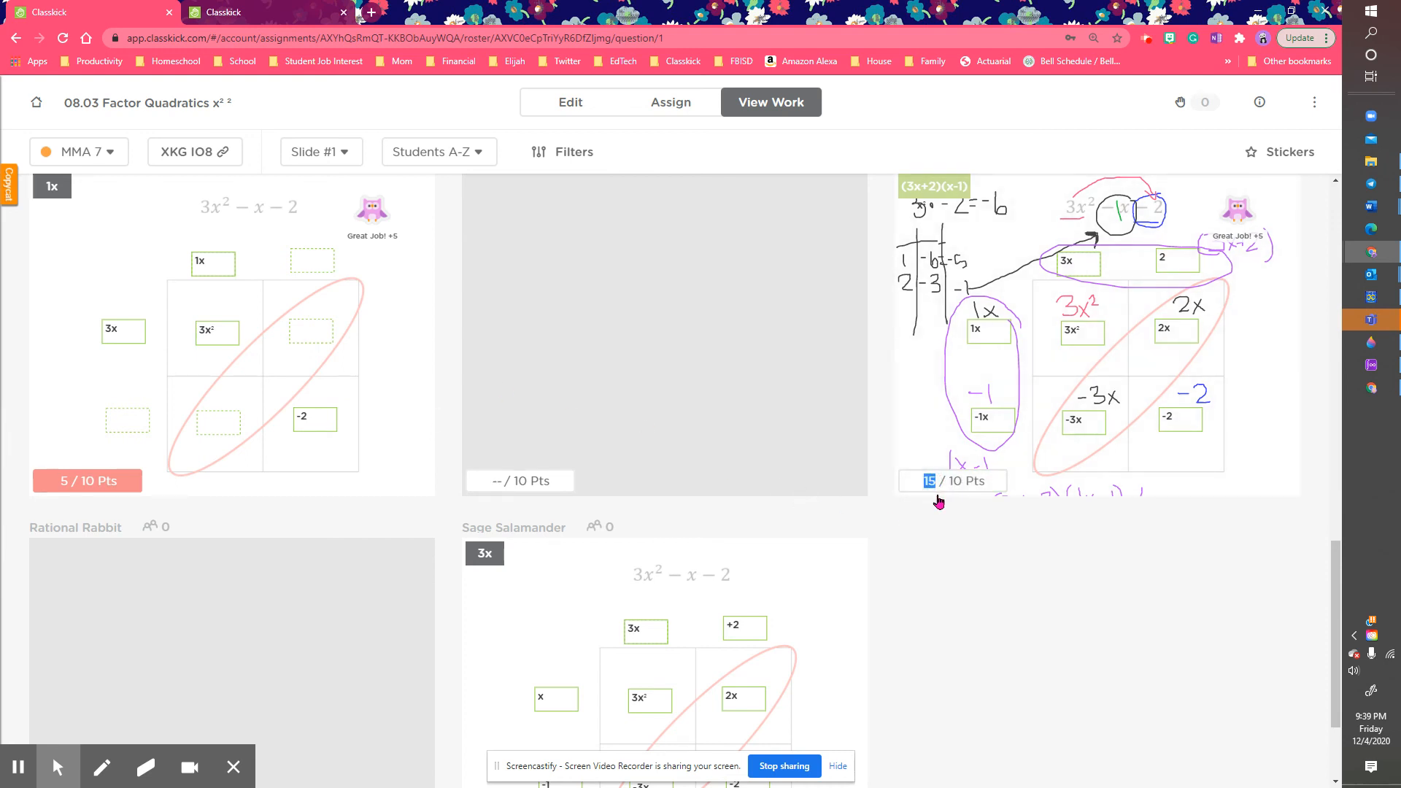
pyautogui.write('10')
pyautogui.press('Return')
pyautogui.scroll(-2, 938, 500)
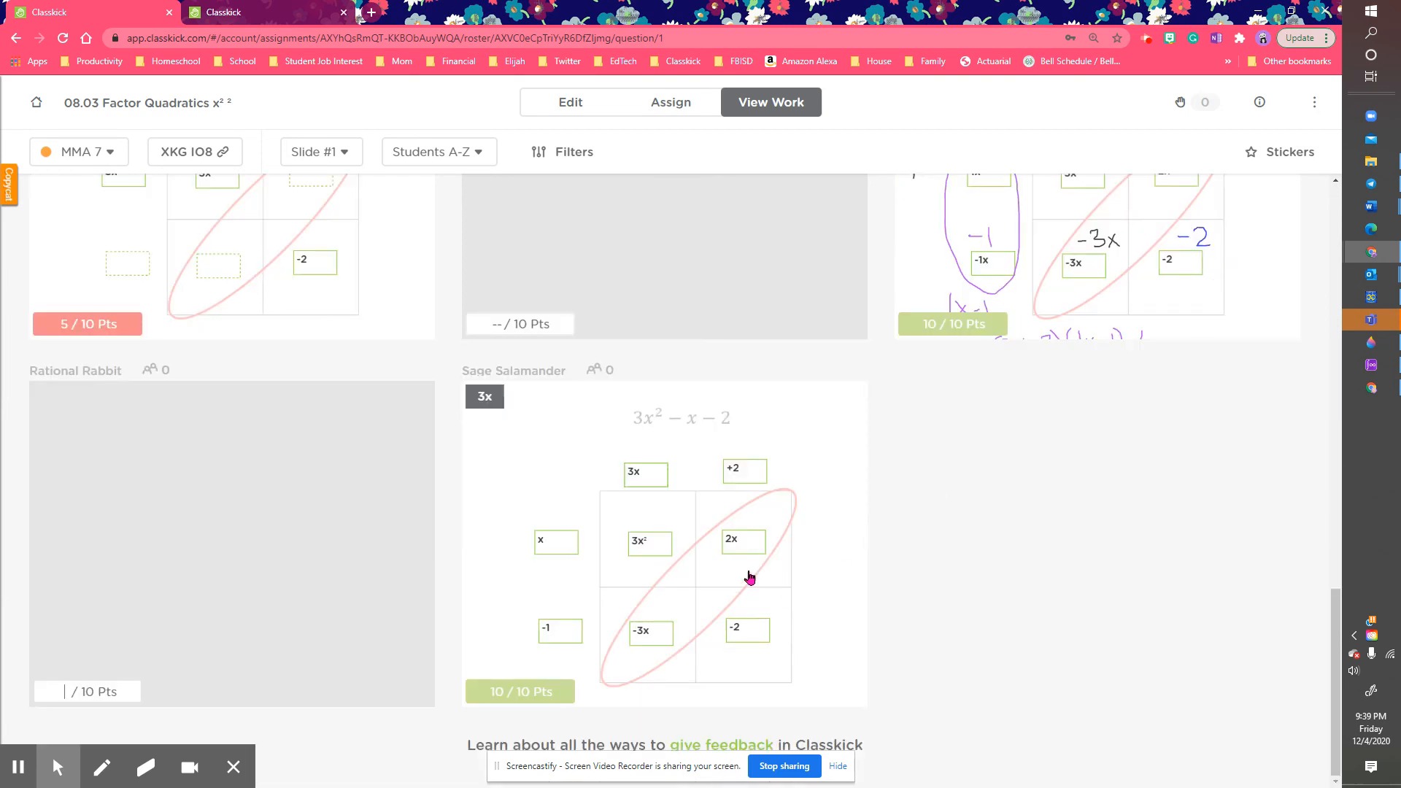
pyautogui.scroll(1, 866, 542)
pyautogui.scroll(2, 866, 542)
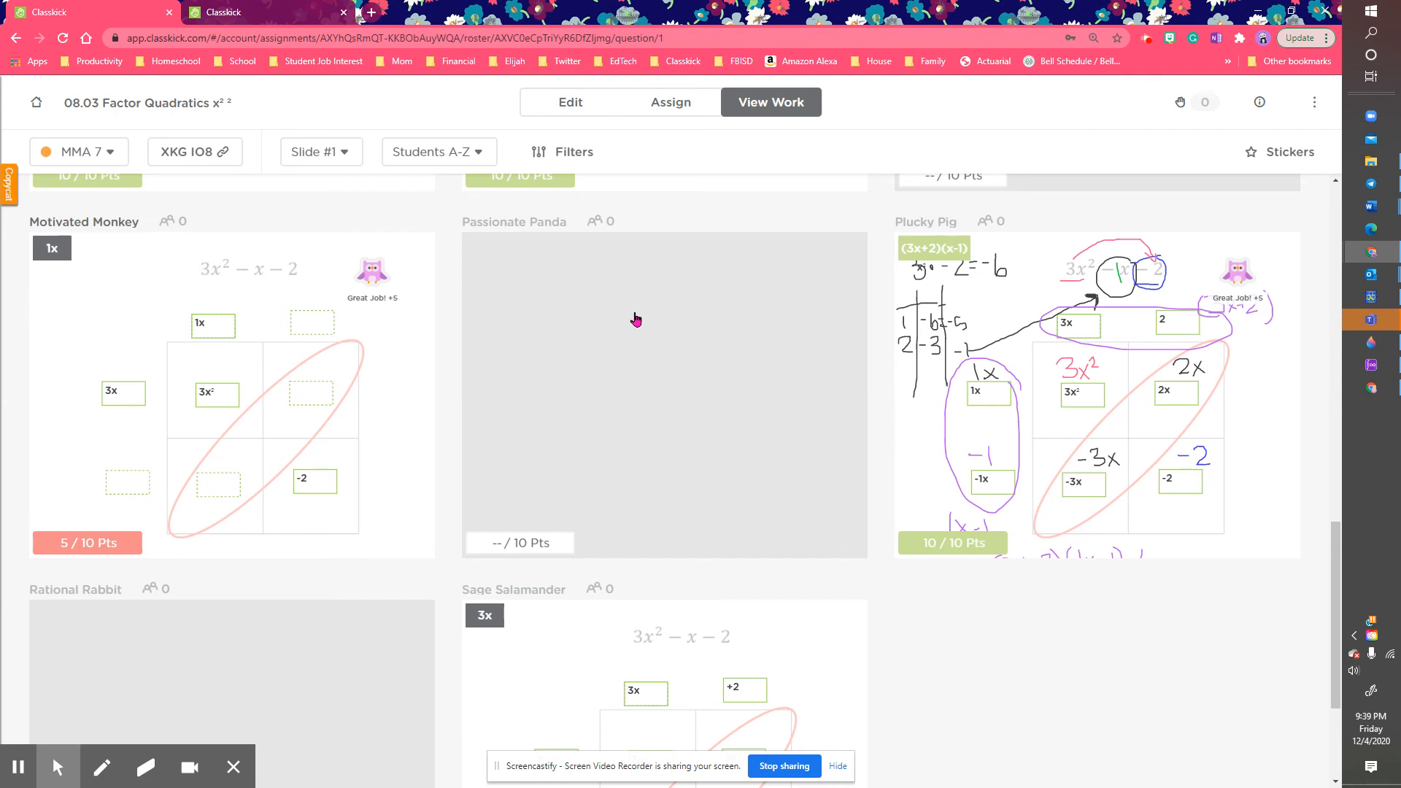
pyautogui.scroll(5, 643, 361)
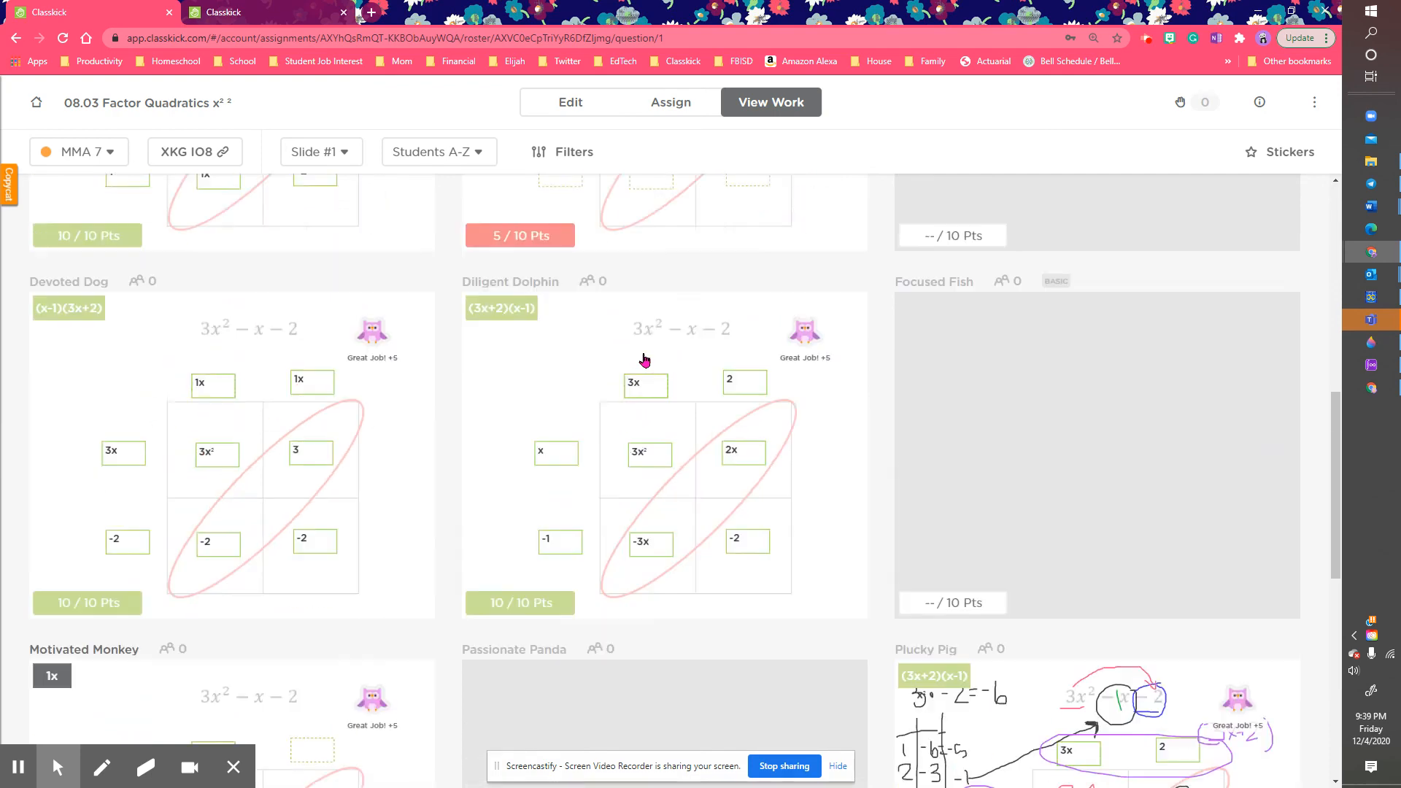
pyautogui.scroll(8, 643, 361)
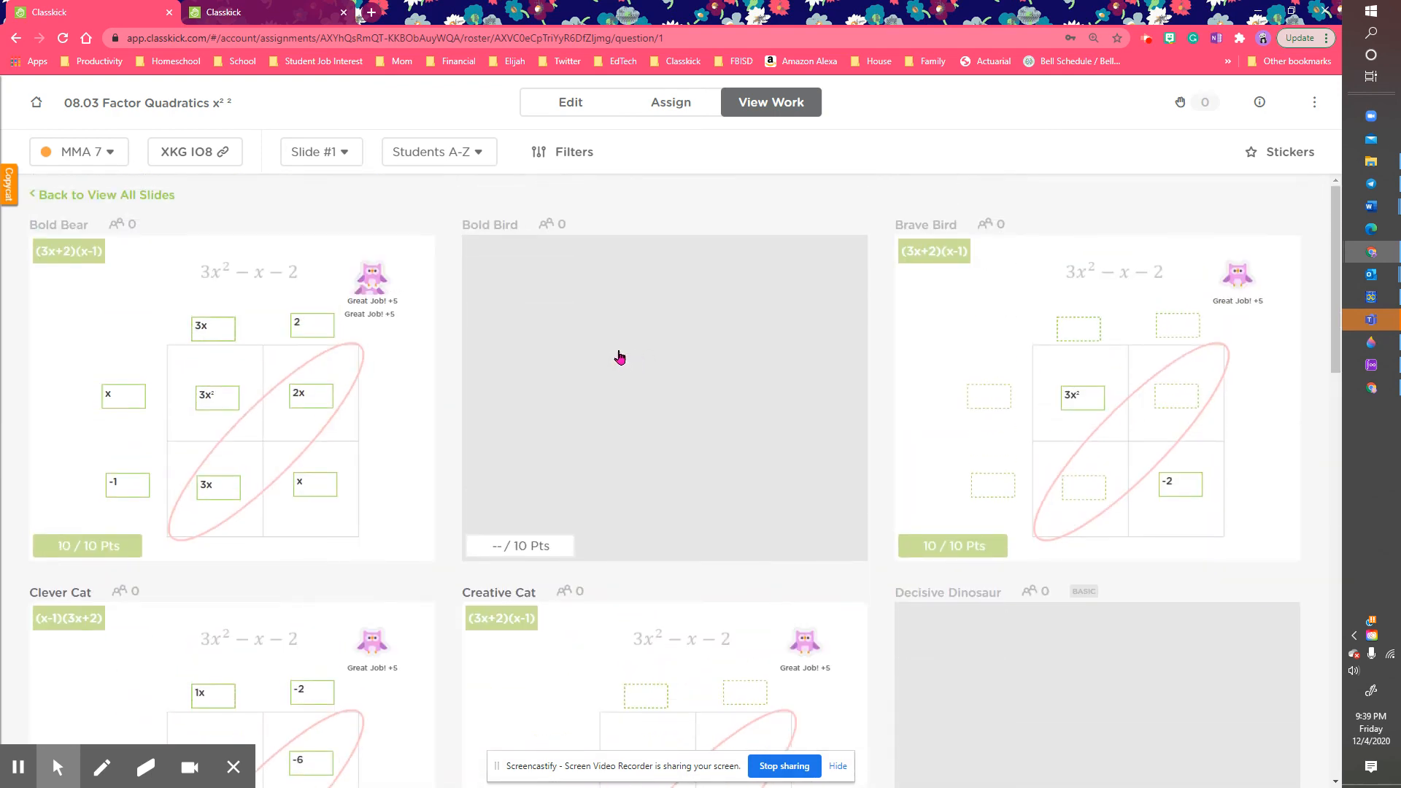
# Step: Show all students' slide 2 work and open Bold Bear's card
pyautogui.click(318, 165)
pyautogui.click(339, 183)
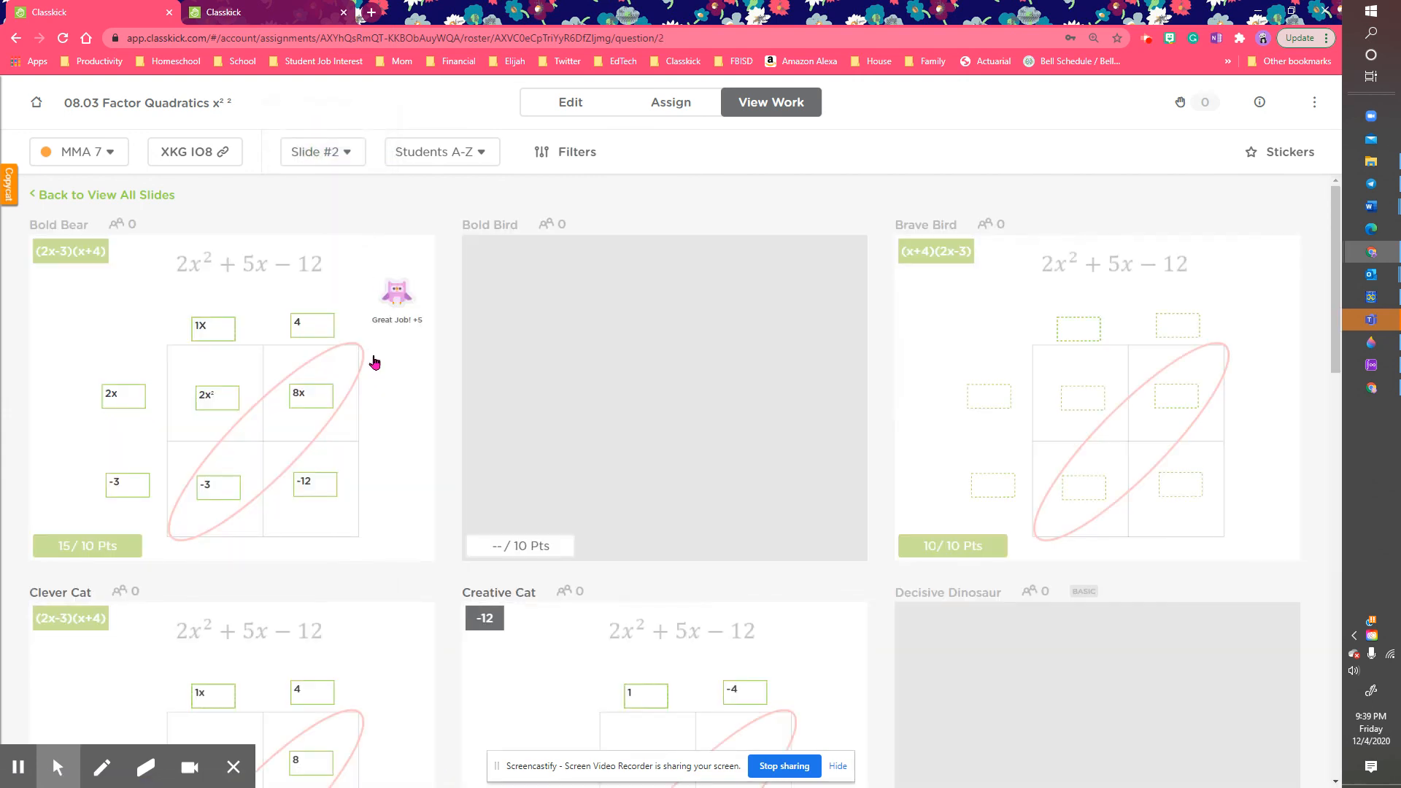
pyautogui.click(373, 359)
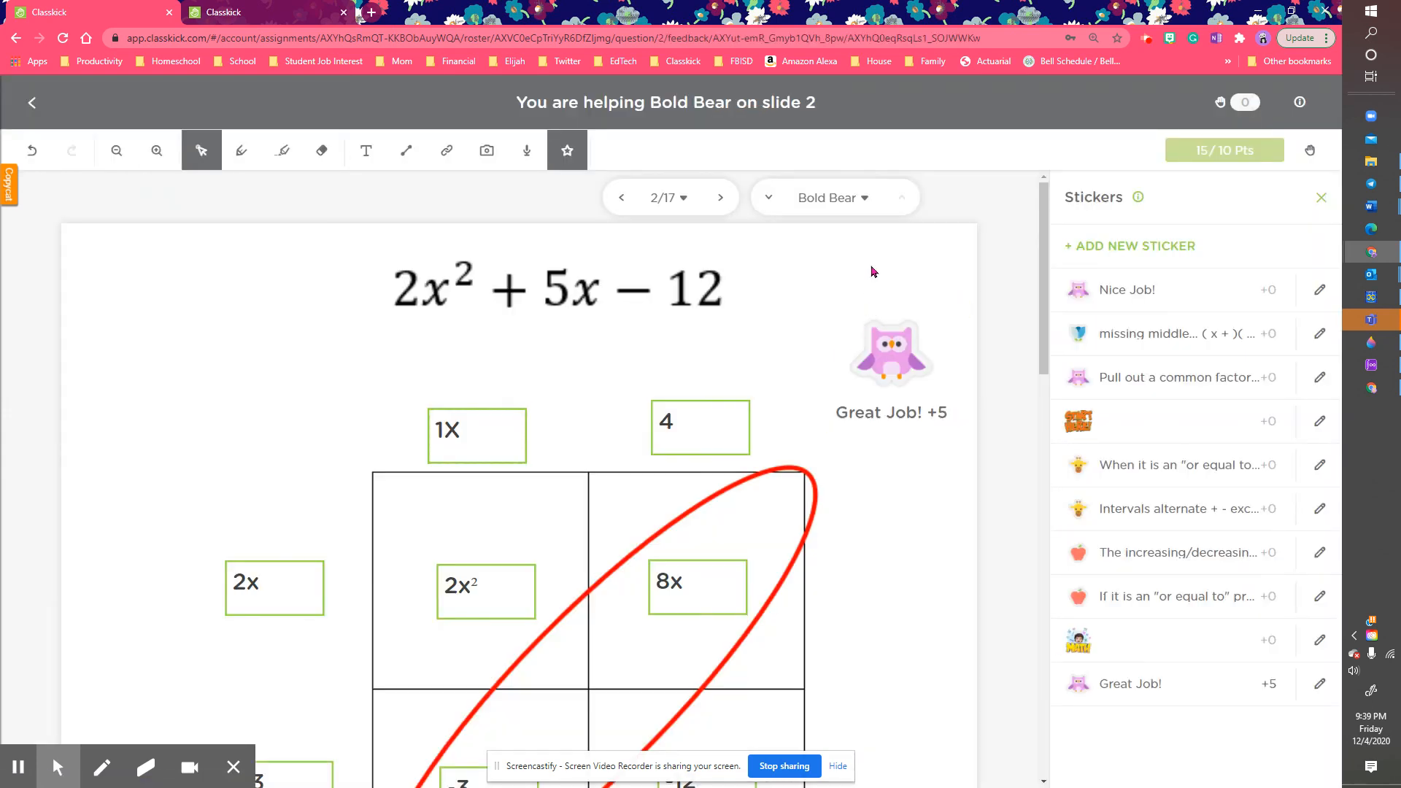
# Step: Delete the Great Job! +5 sticker from Bold Bear's work and clear its 10-point grade
pyautogui.click(1321, 198)
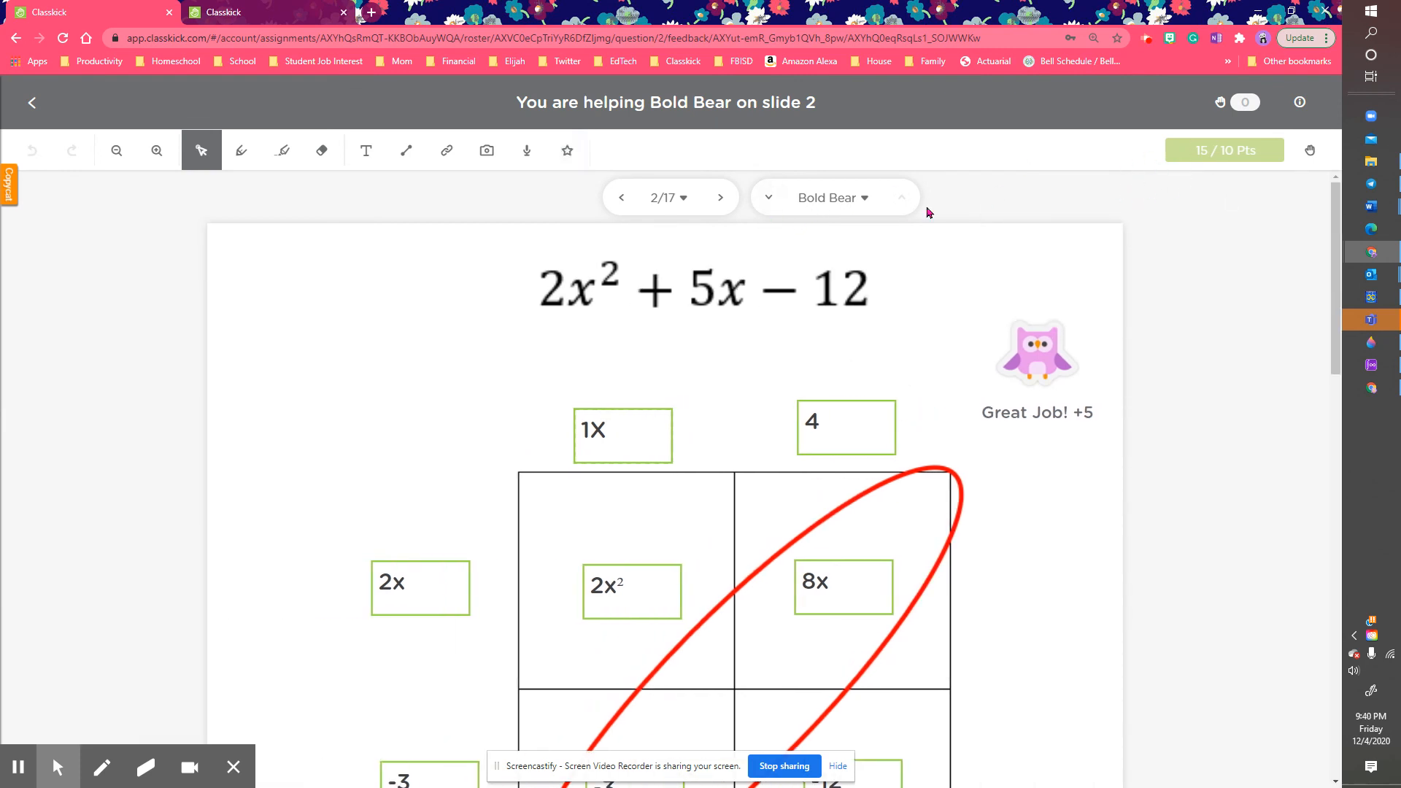
pyautogui.scroll(-2, 858, 299)
pyautogui.click(1051, 270)
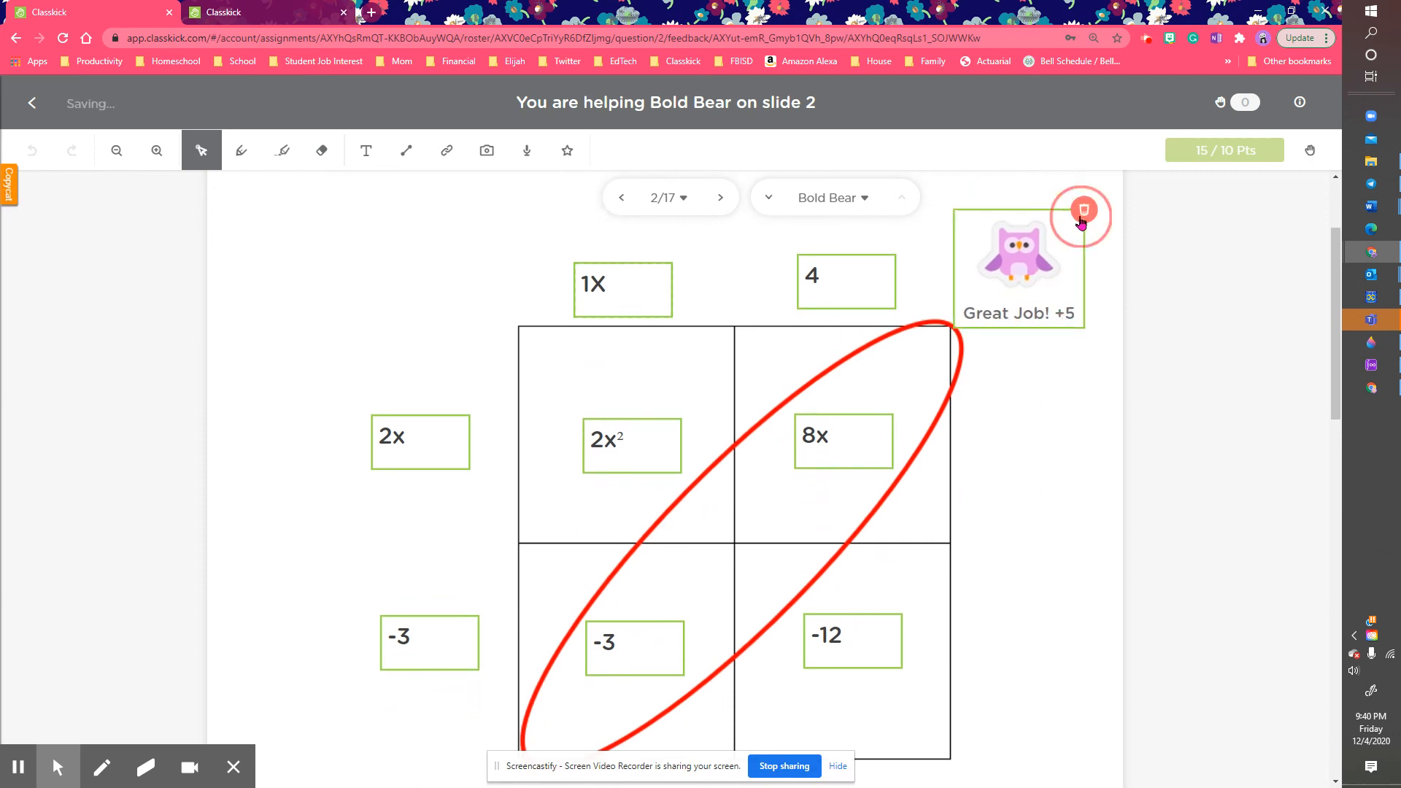
pyautogui.click(1084, 210)
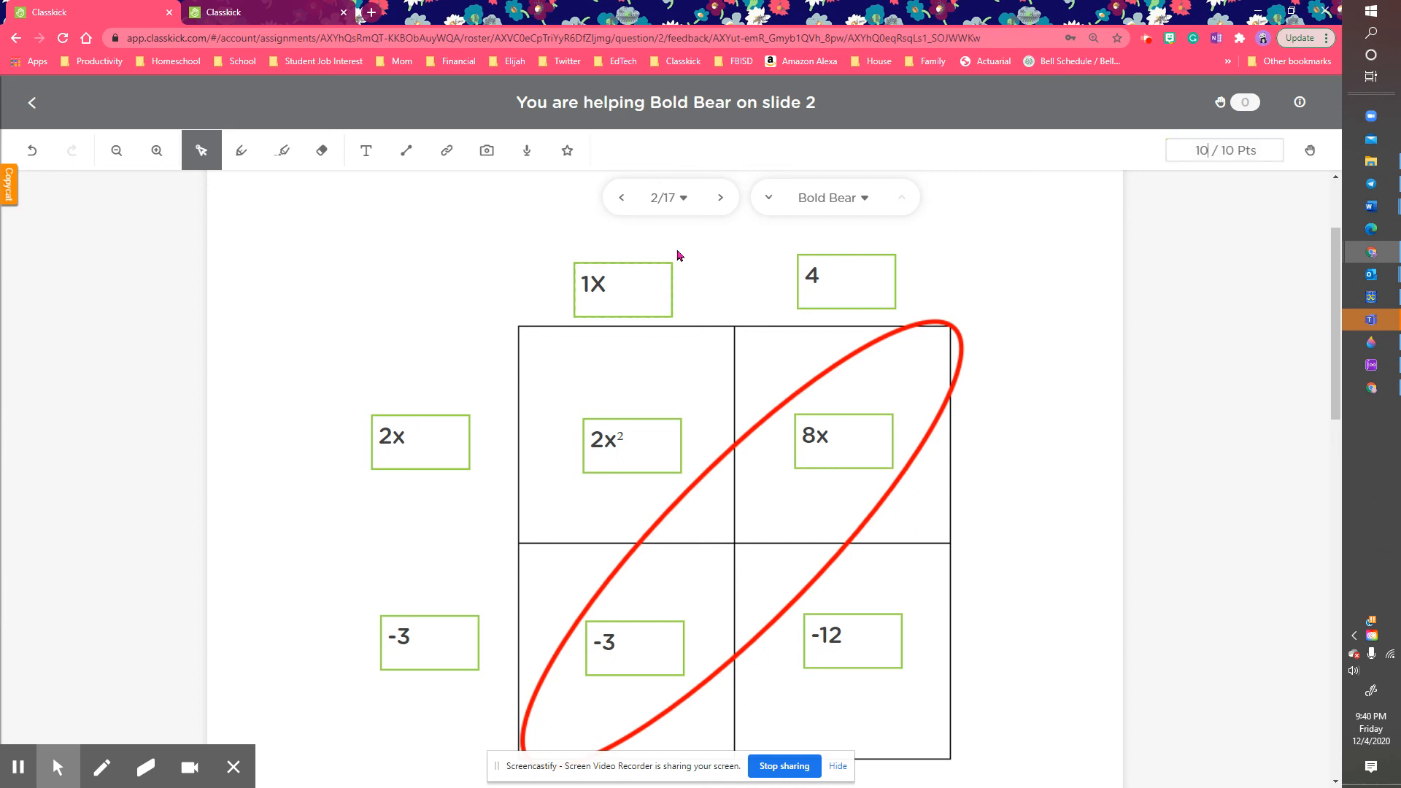
pyautogui.press('BackSpace')
pyautogui.press('BackSpace')
# Step: Save Bold Bear's slide 2 grade as 5/10, then grade Bold Bird's blank slide 2 at 1 point
pyautogui.write('5')
pyautogui.click(680, 256)
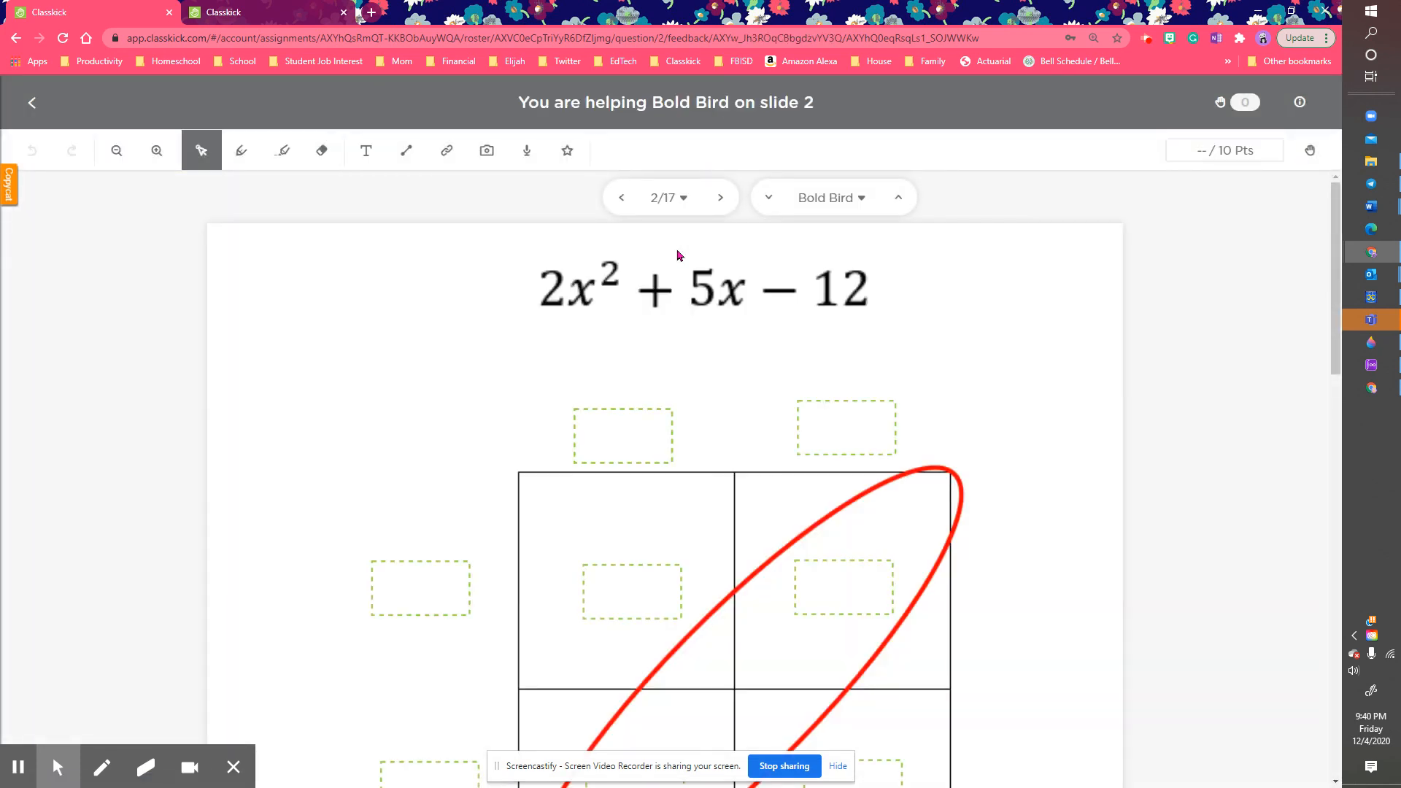
pyautogui.write('1')
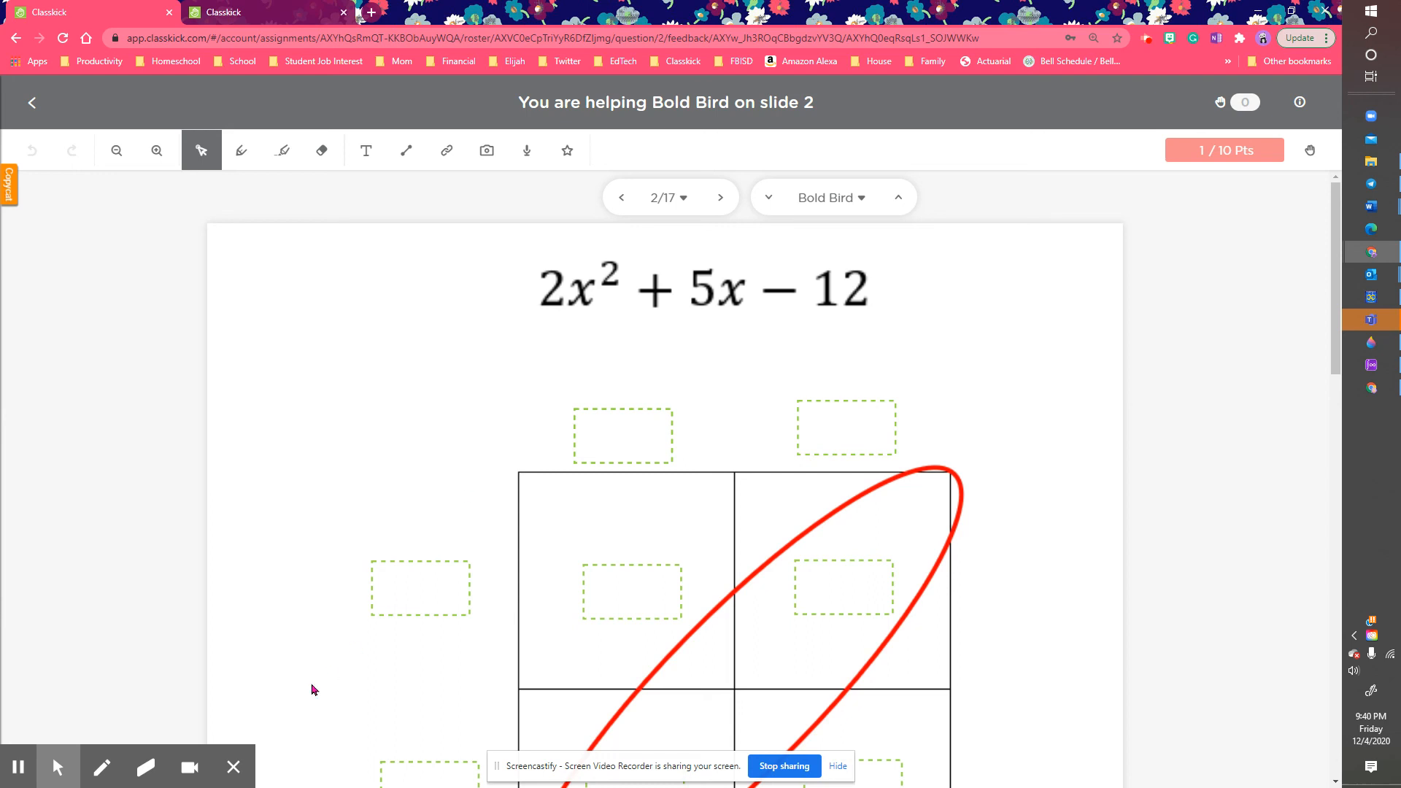
pyautogui.moveTo(203, 766)
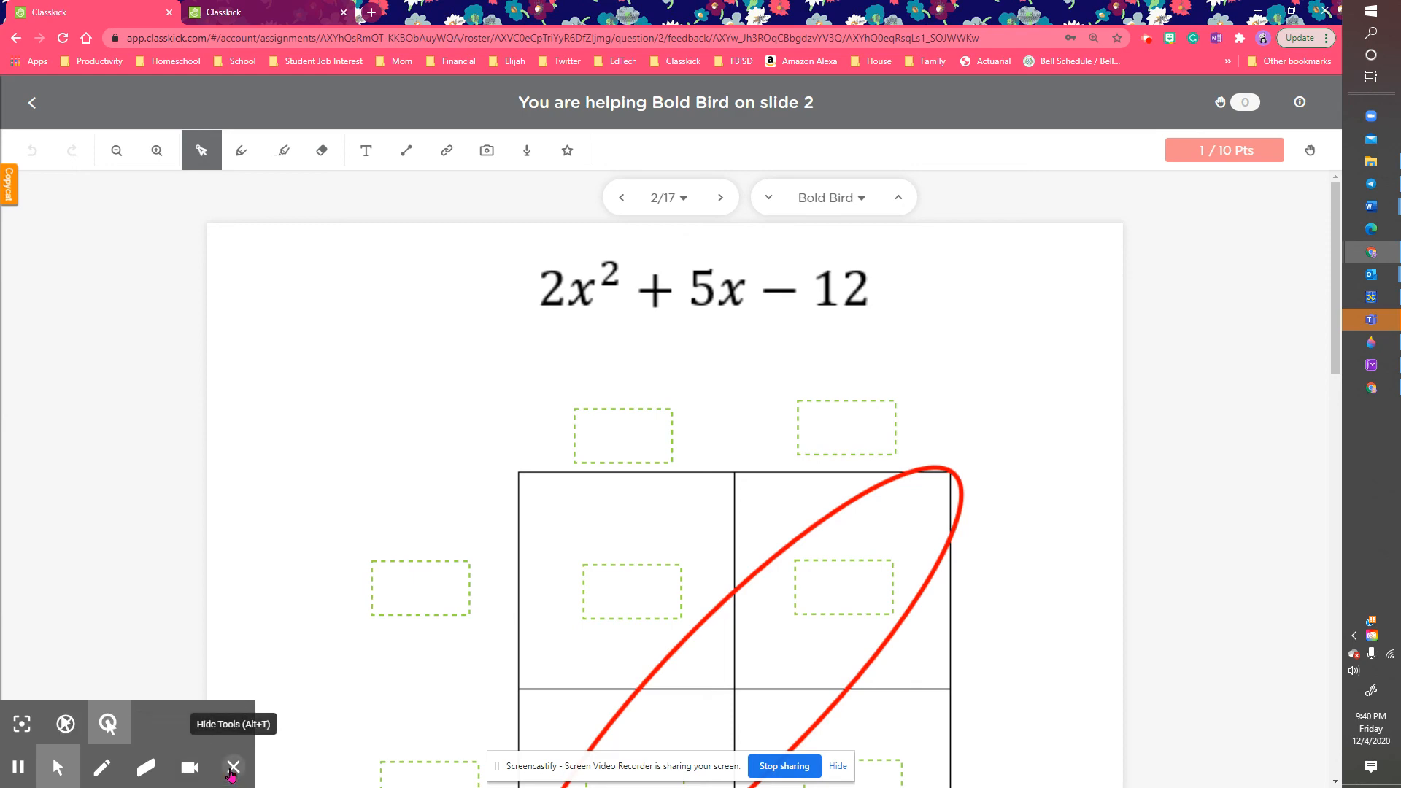